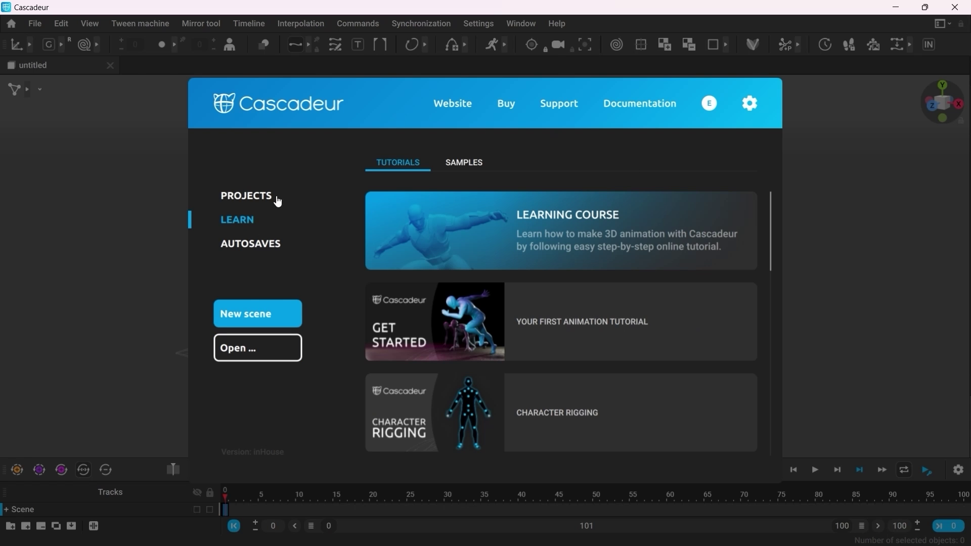
Open the Cascy character scene from the sample scenes on the start screen
left_click(161, 212)
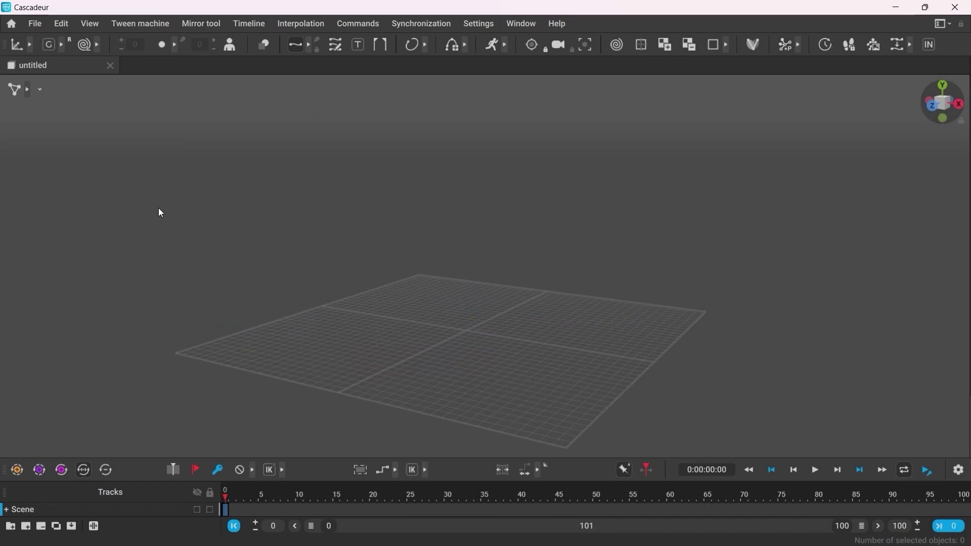
left_click(12, 25)
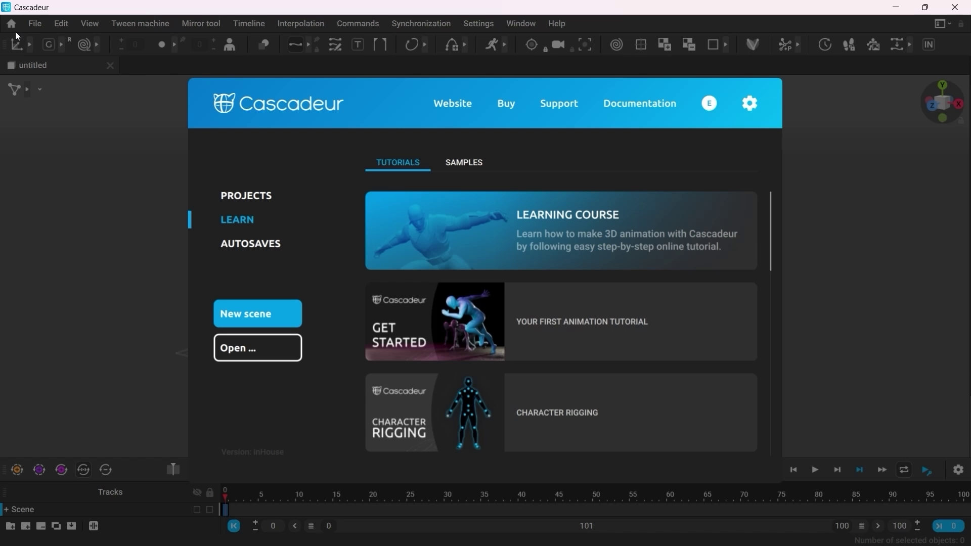
left_click(463, 167)
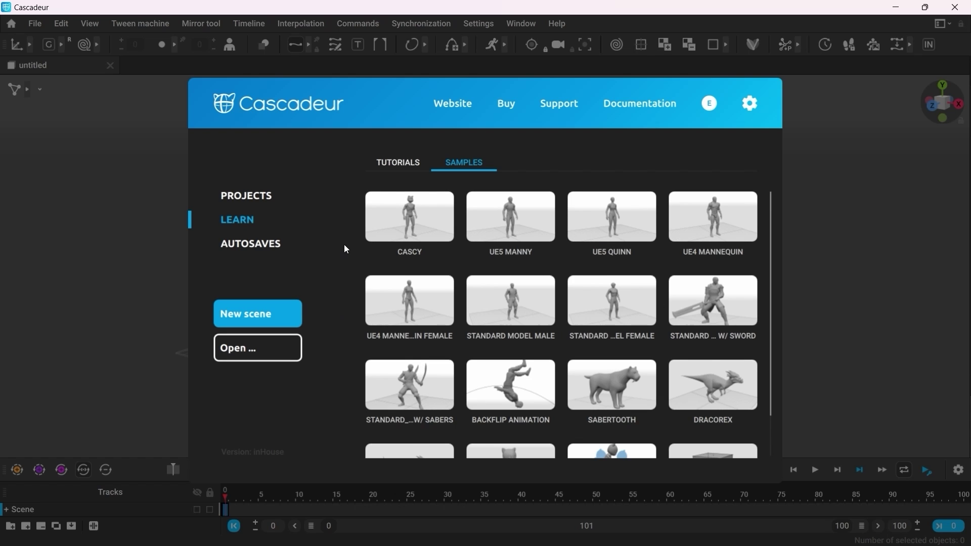
left_click(398, 234)
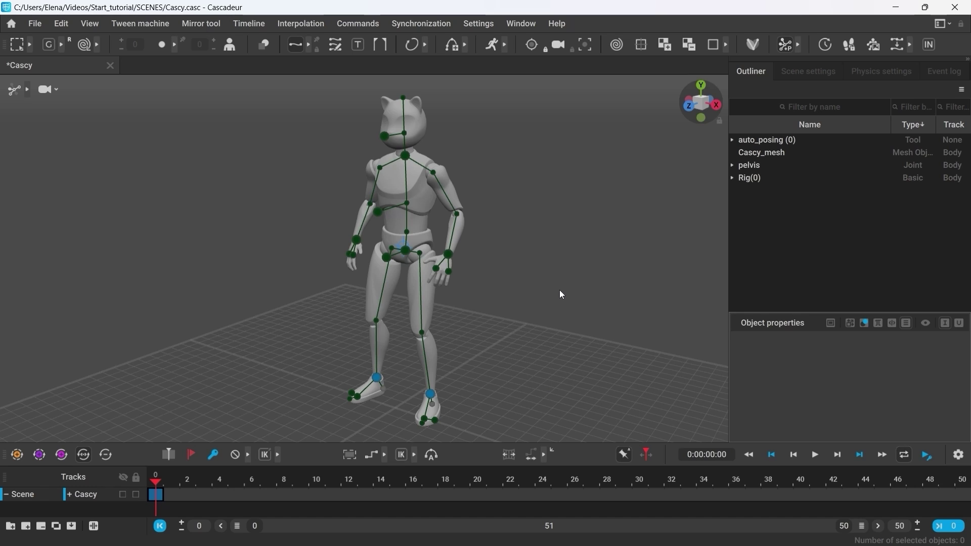
Review the mouse and modifier assignments for camera rotation, translation and zooming in the input settings
key("alt")
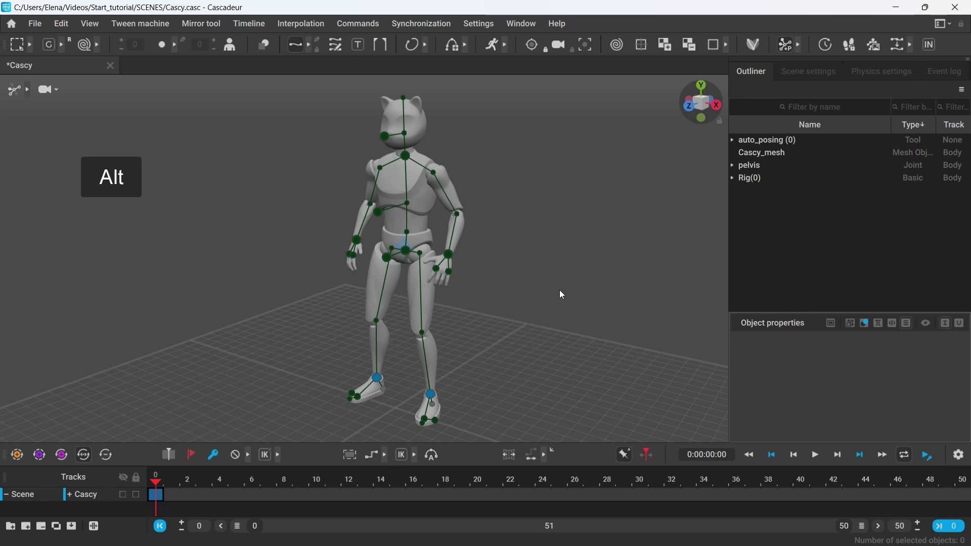
left_click_drag(561, 295, 542, 311, "alt")
right_click_drag(208, 307, 303, 275, "alt")
mouse_move(473, 312)
middle_mouse_down("alt")
mouse_move(524, 357)
mouse_move(650, 329)
mouse_move(336, 368)
mouse_move(281, 357)
mouse_move(438, 222)
mouse_move(490, 311)
mouse_move(466, 330)
middle_mouse_up("alt")
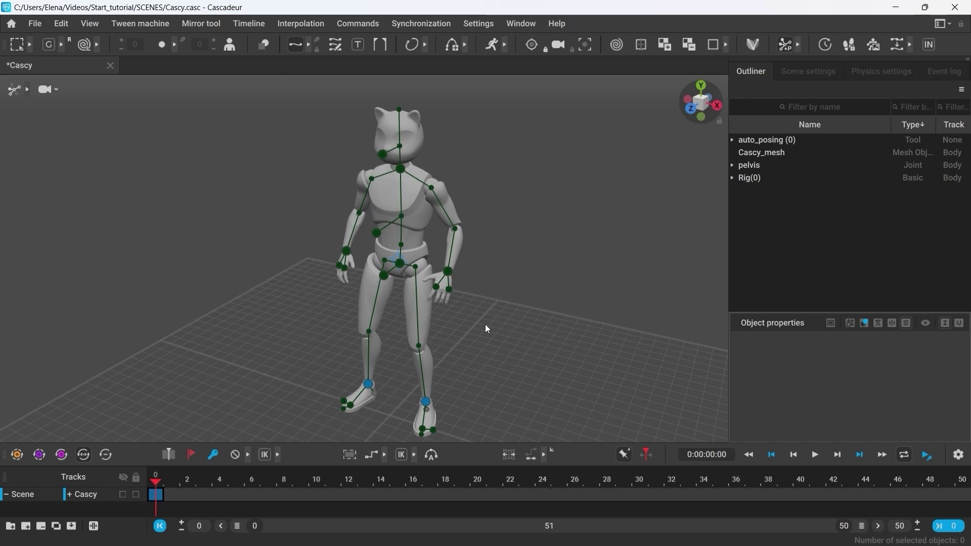
left_click(479, 23)
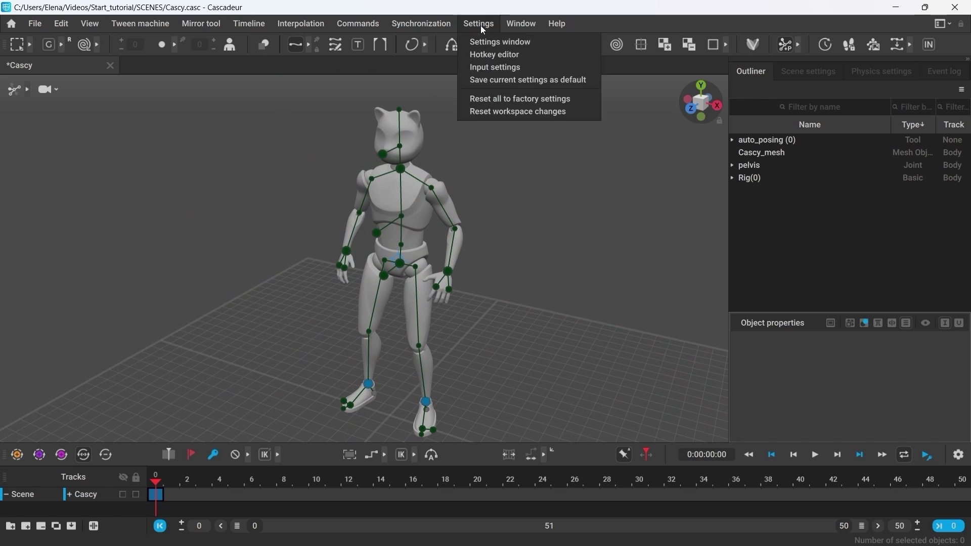
left_click(493, 67)
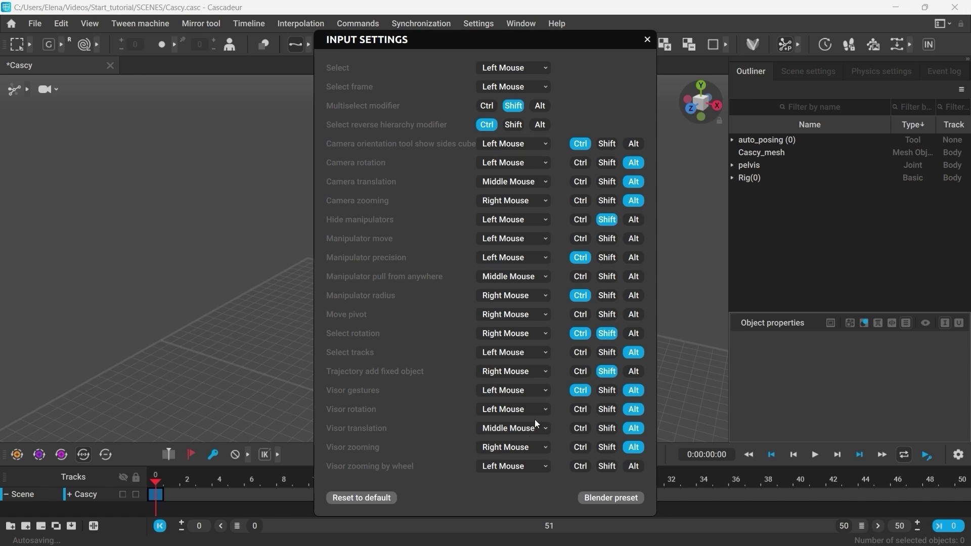
left_click(647, 40)
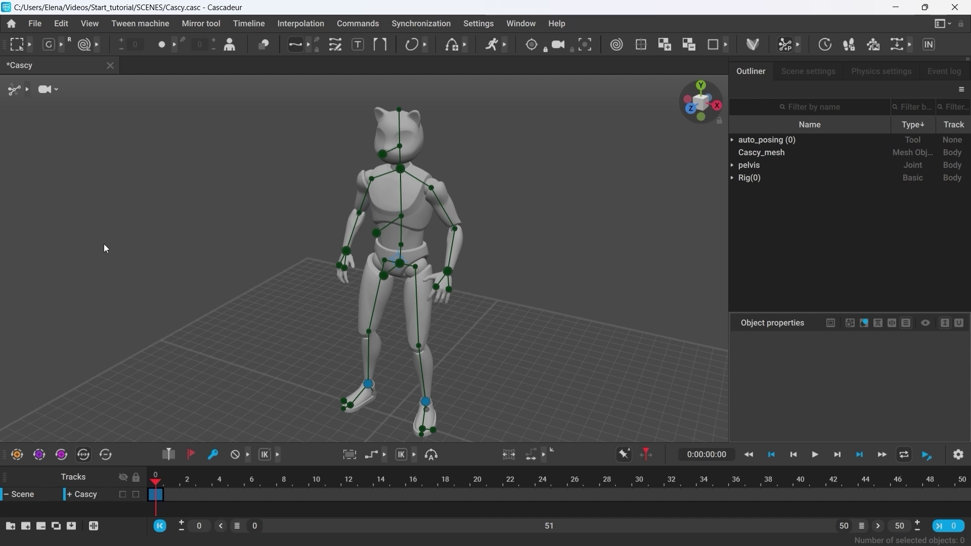
Preview the Cascy character in each viewport mode, including the mesh and view-only modes, and return to the connected-controller posing mode
left_click(26, 91)
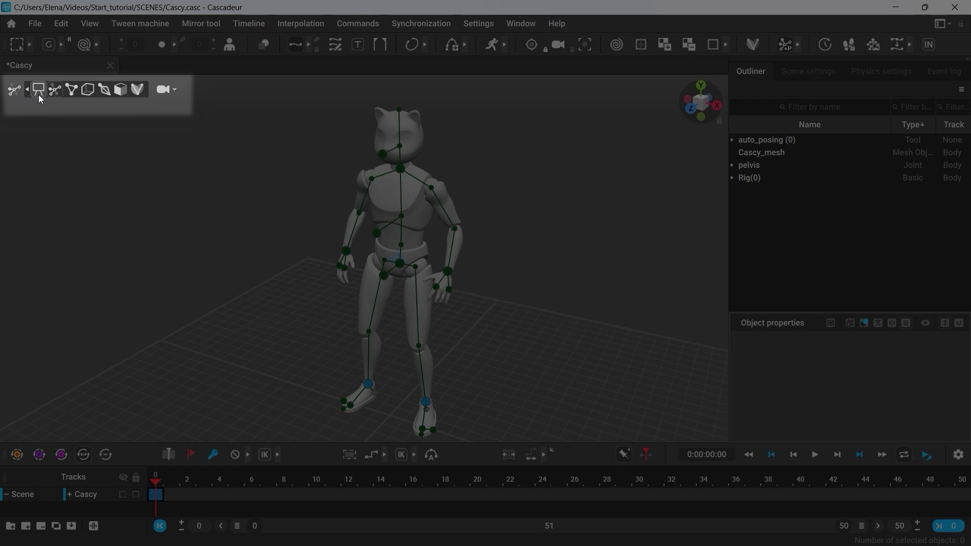
left_click(142, 93)
left_click(123, 93)
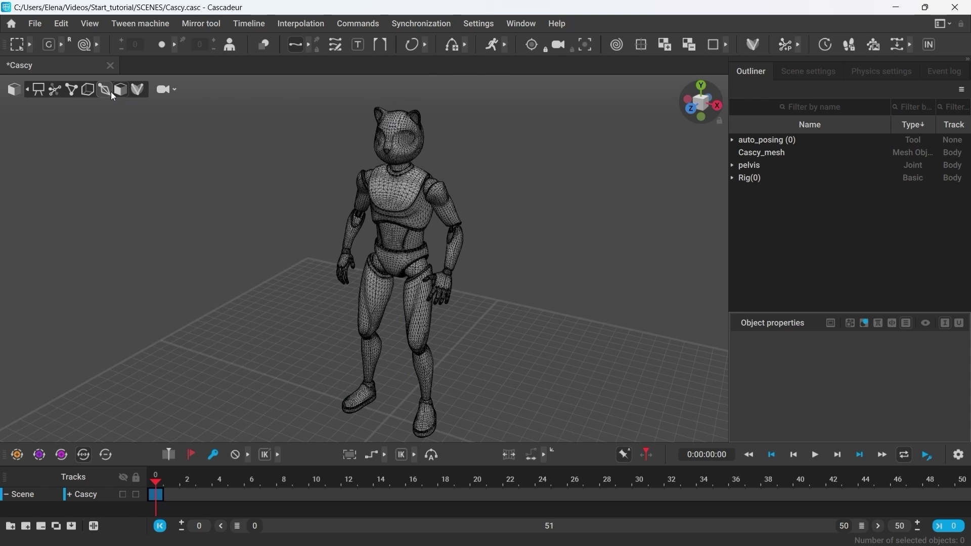
left_click(106, 92)
left_click(90, 92)
left_click(72, 93)
left_click(56, 92)
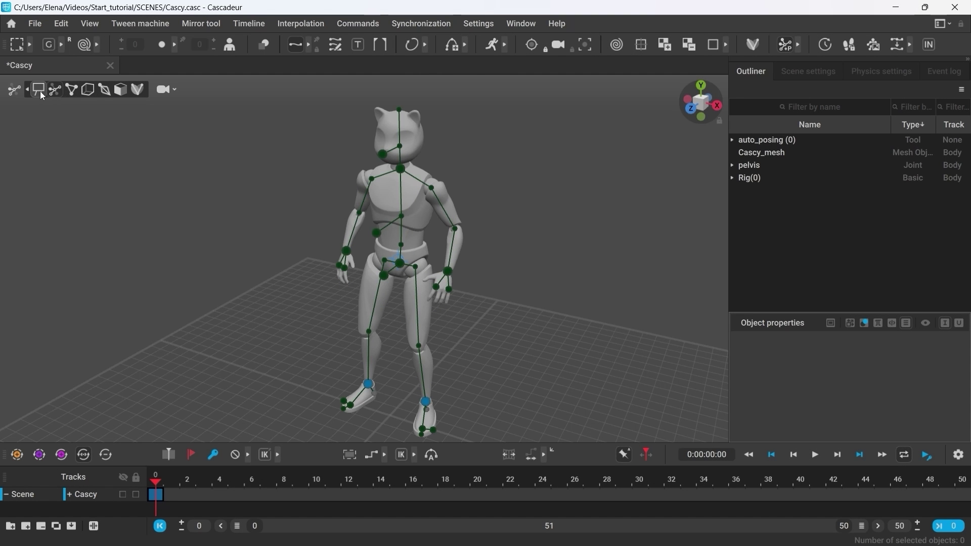
left_click(38, 92)
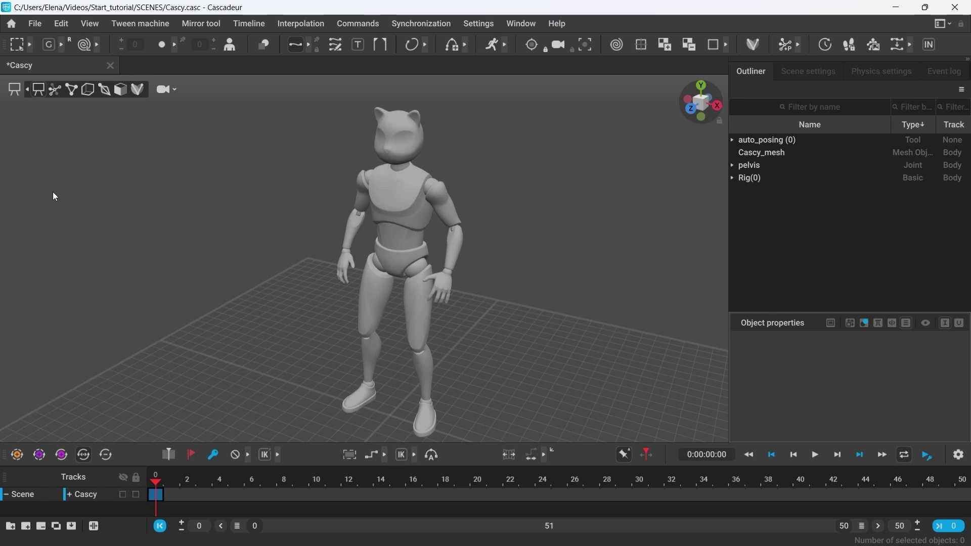
left_click(54, 90)
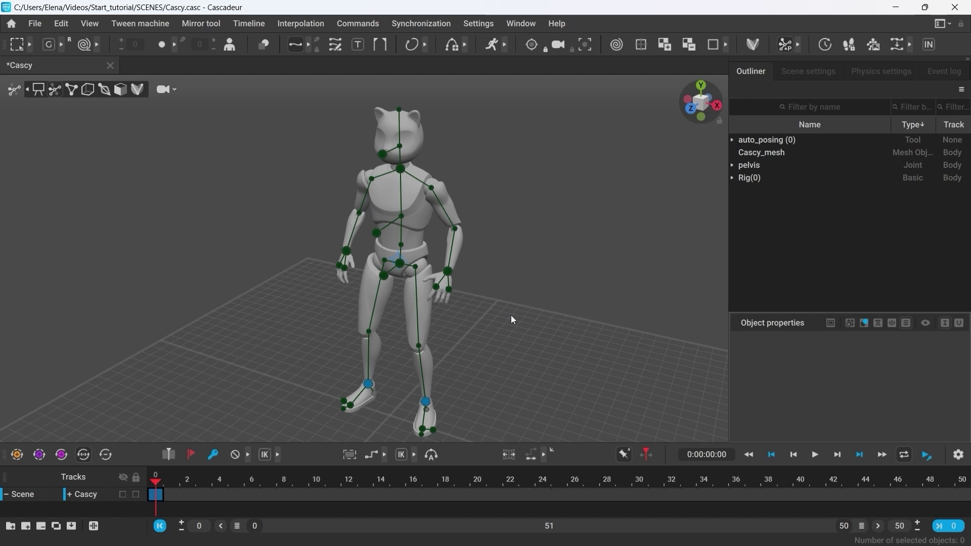
Raise the left foot controller vertically with the Translate tool and bring it back to the ground
scroll(535, 349, "up", 8)
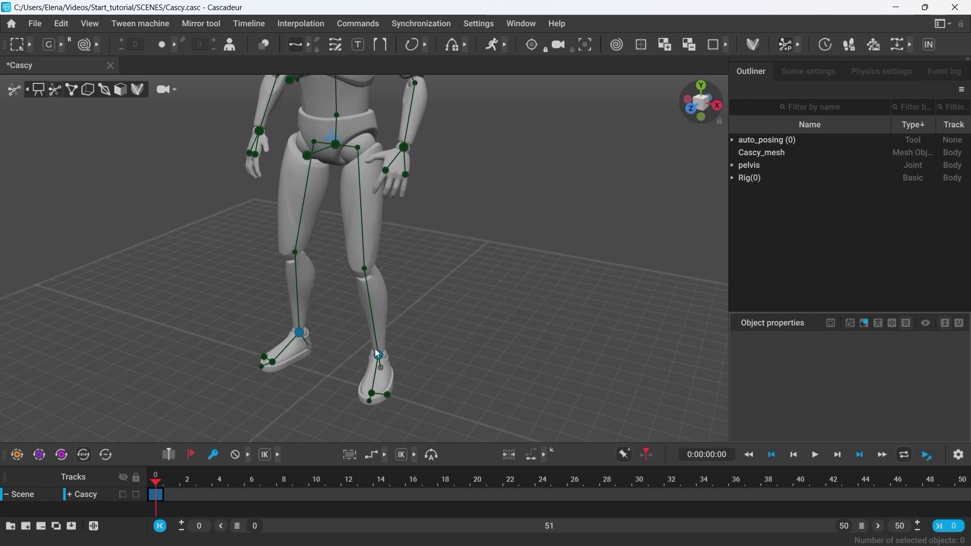
left_click(380, 356)
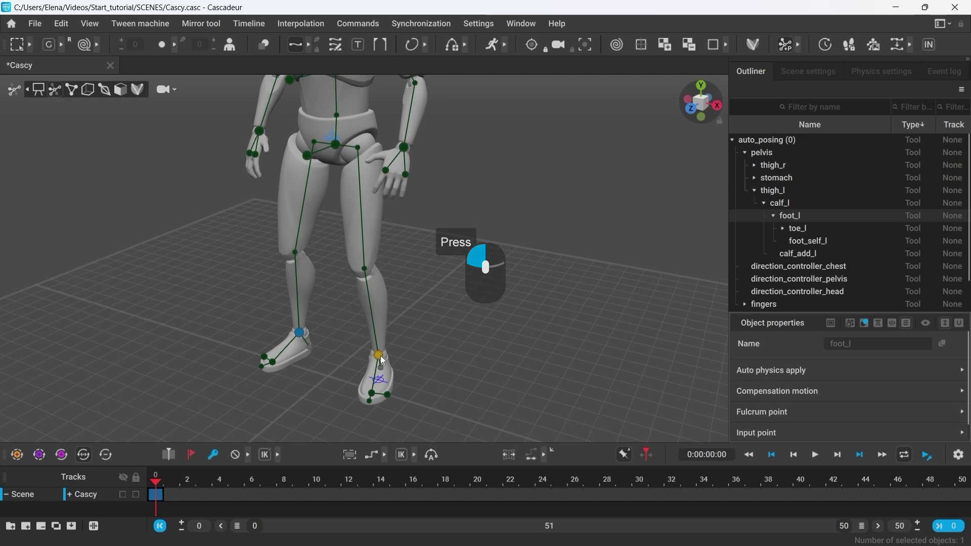
left_click(30, 44)
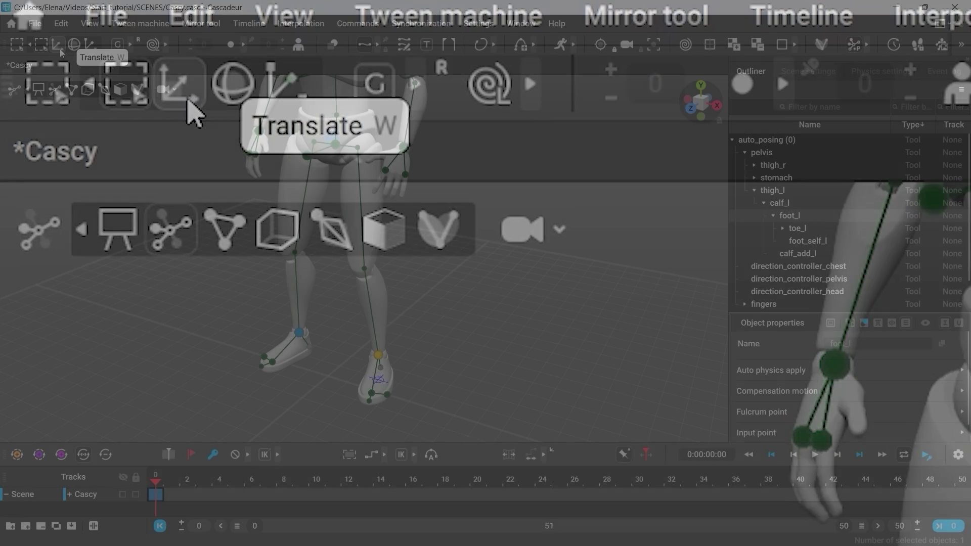
key("w")
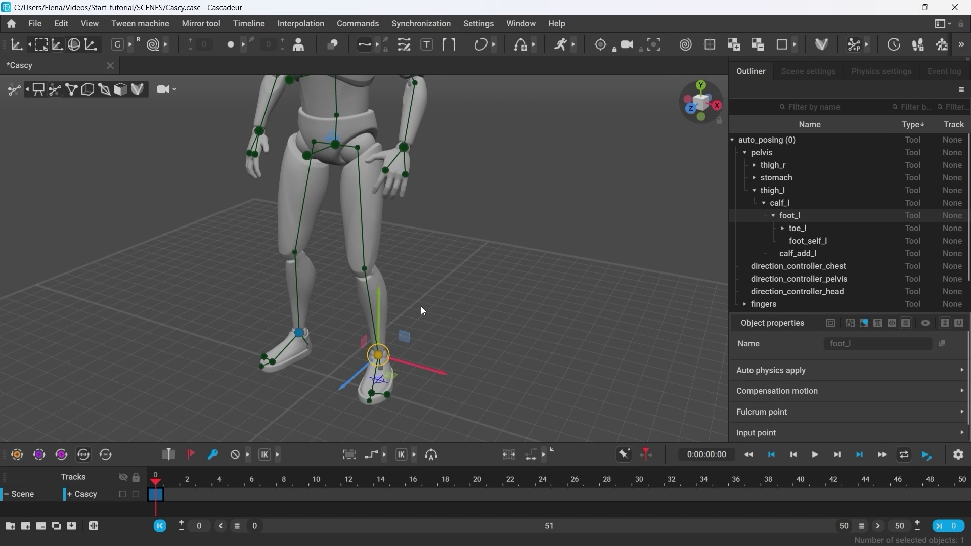
left_click_drag(379, 331, 381, 256)
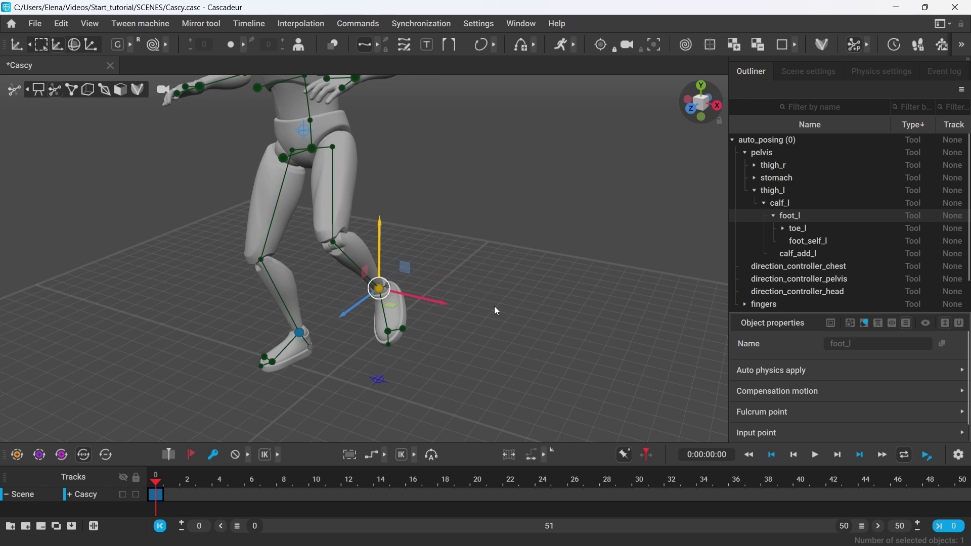
scroll(493, 306, "down", 4)
middle_click_drag(368, 217, 405, 281)
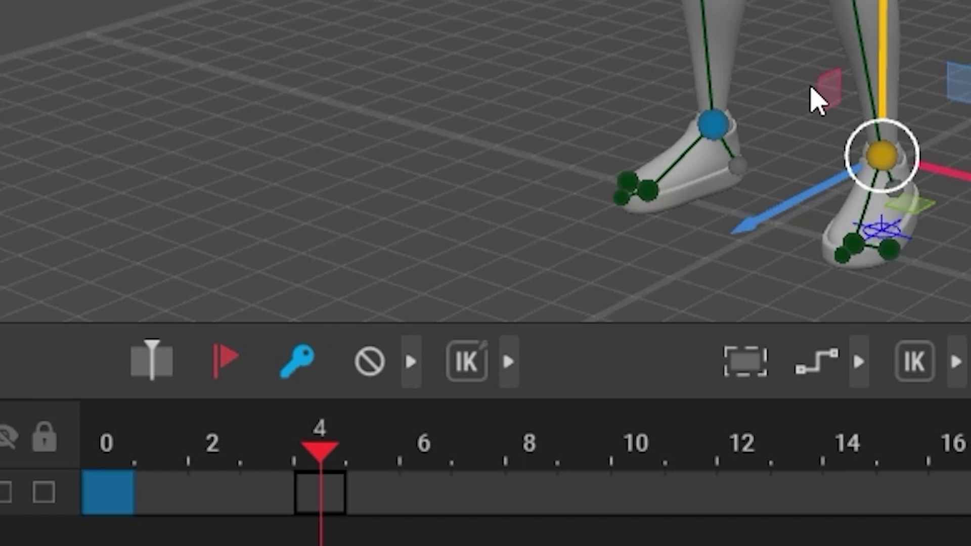
Return to frame 0 on the timeline and move the left foot controller upward and out to the side
left_click_drag(316, 460, 109, 475)
left_click(105, 508)
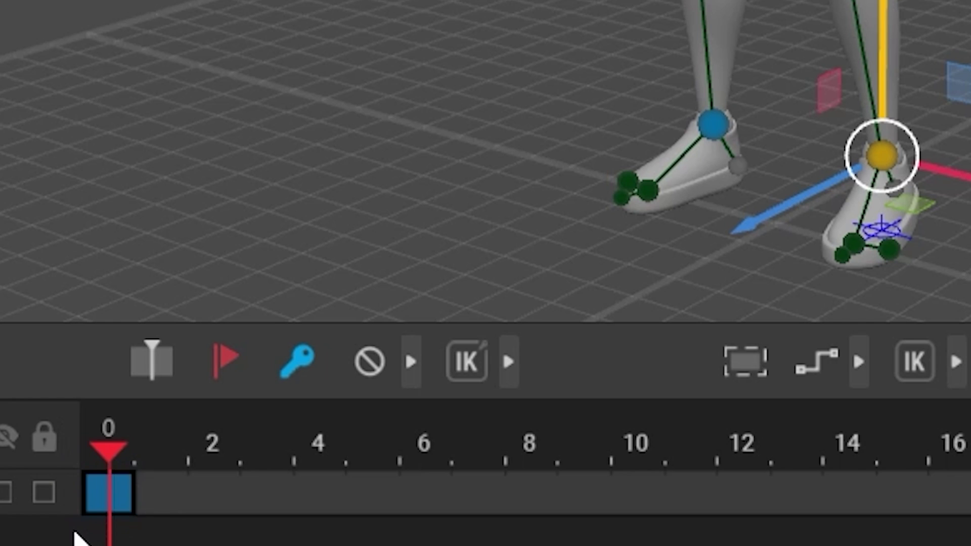
left_click_drag(424, 253, 423, 220)
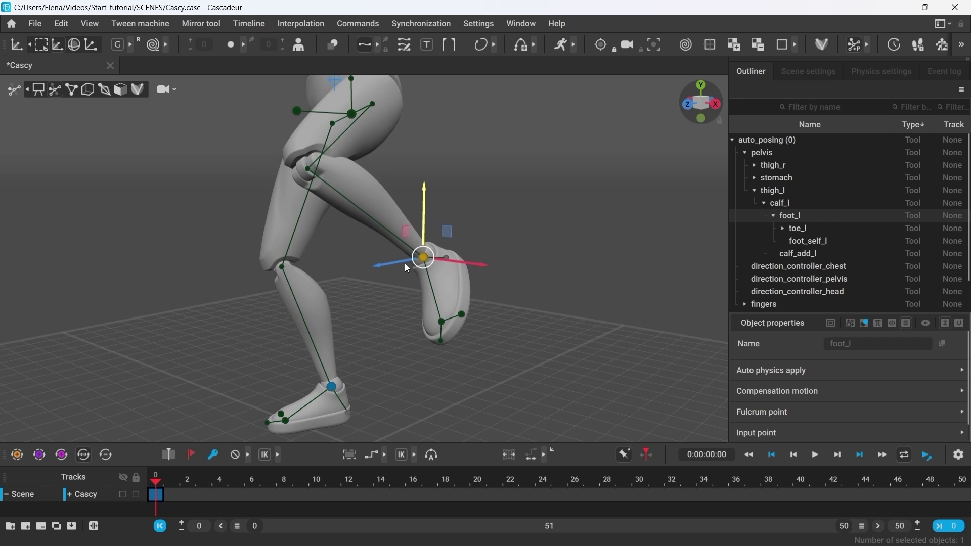
left_click_drag(396, 264, 445, 280)
left_click_drag(424, 247, 448, 317)
left_click(569, 357)
right_click_drag(576, 359, 434, 353, "alt")
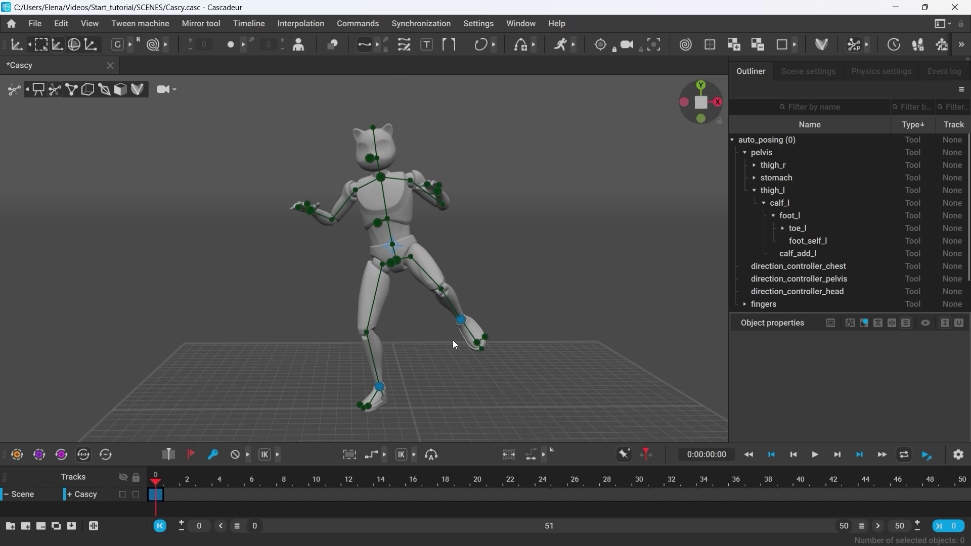
Lower the left foot controller to the ground so the character stands with its legs apart
left_click(461, 321)
left_click_drag(463, 288, 464, 359)
left_click(538, 357)
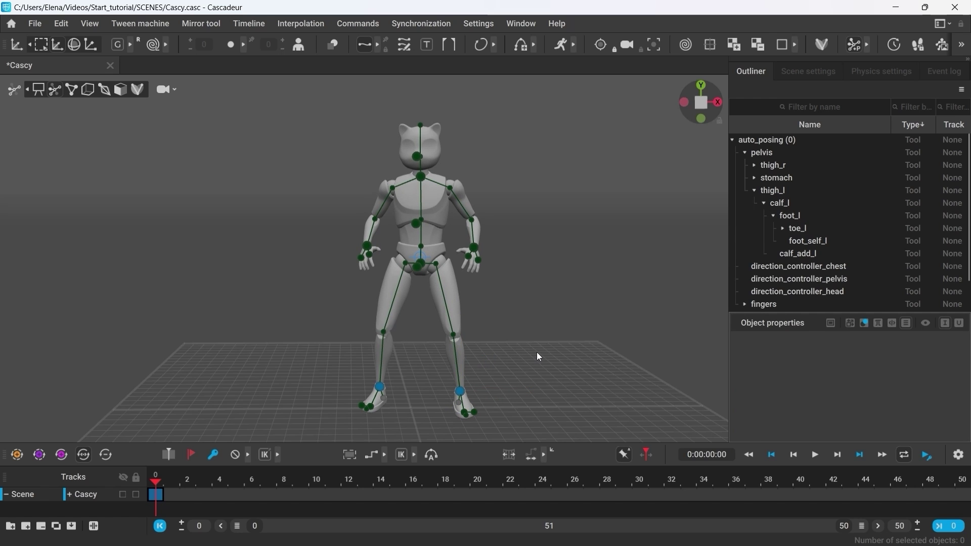
Lift the left foot controller once more along the vertical axis and set it back down at floor level
middle_click_drag(537, 352, 483, 343)
scroll(482, 346, "up", 2)
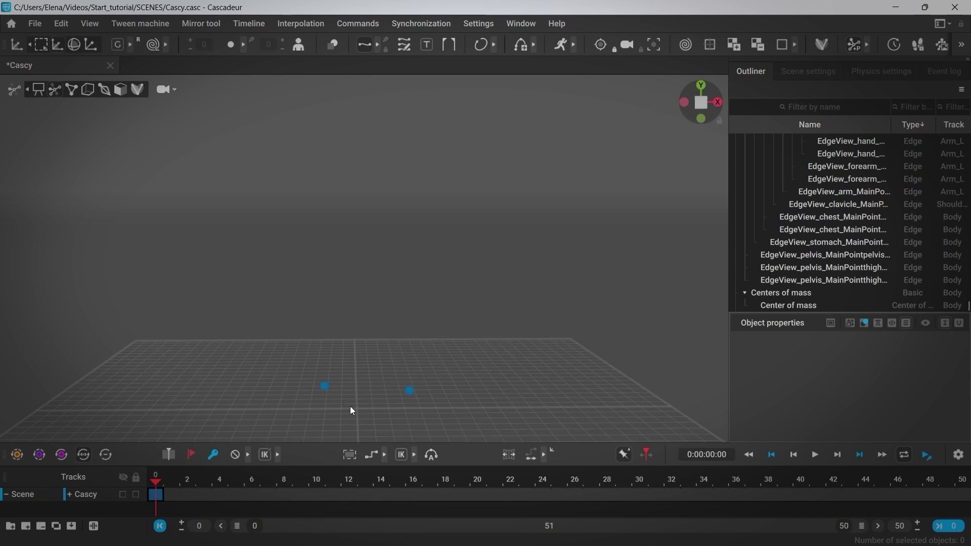
left_click(409, 391)
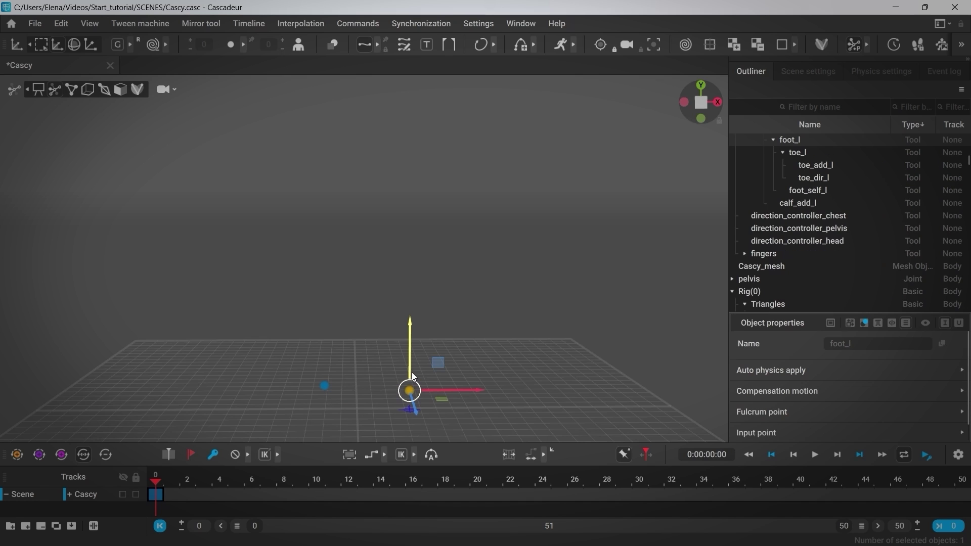
left_click_drag(413, 376, 420, 320)
left_click(444, 351)
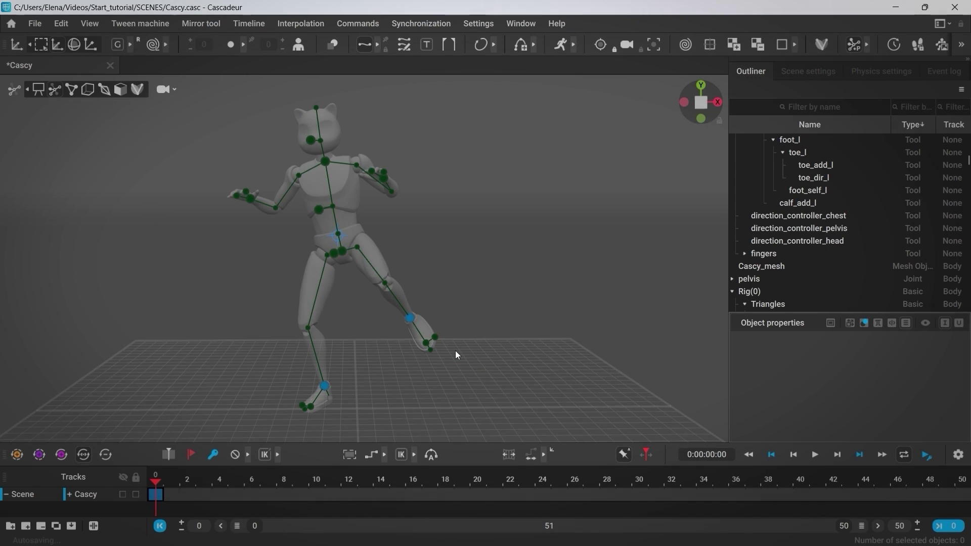
left_click(409, 319)
left_click_drag(409, 295, 409, 364)
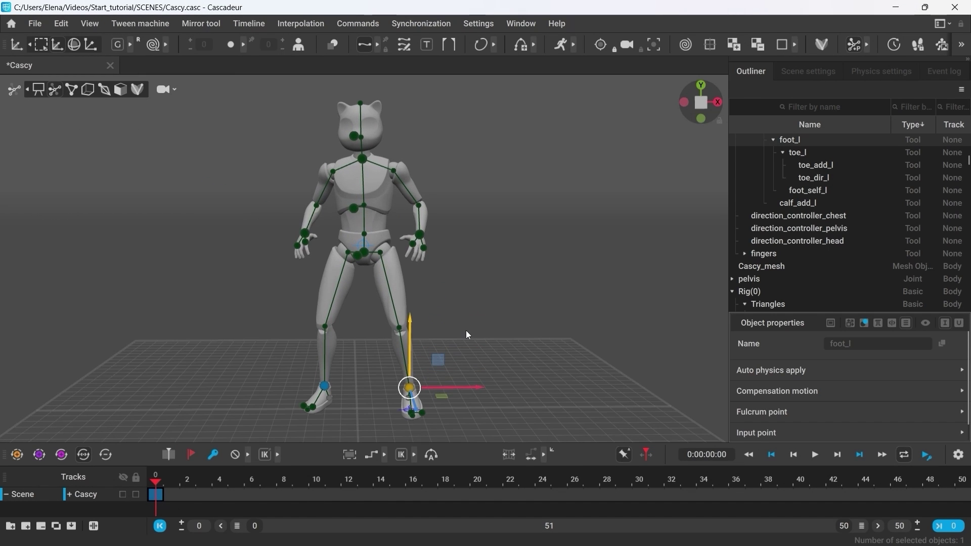
Raise the left hand controller to about head height beside the body, bending the elbow
left_click(466, 330)
left_click(424, 236)
left_click_drag(430, 211, 451, 148)
left_click(474, 167)
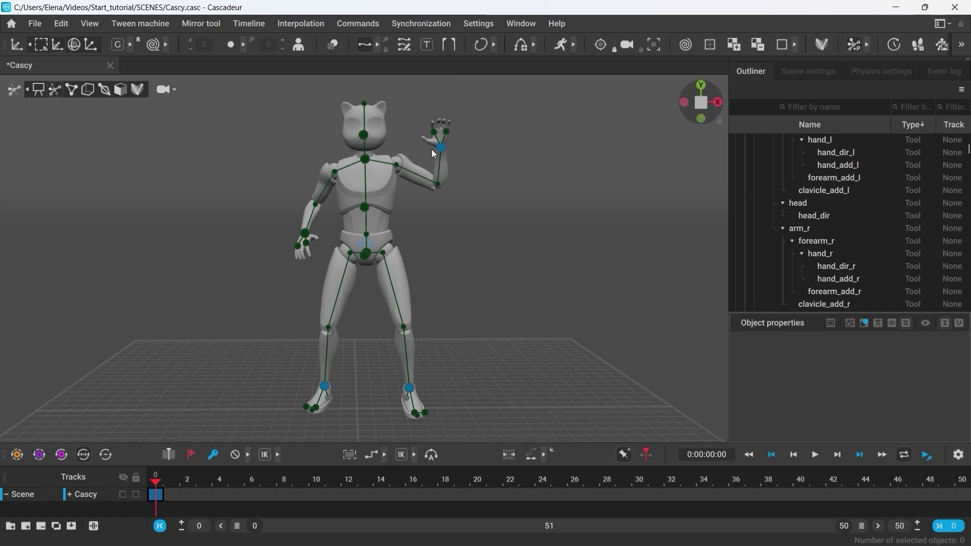
key("h")
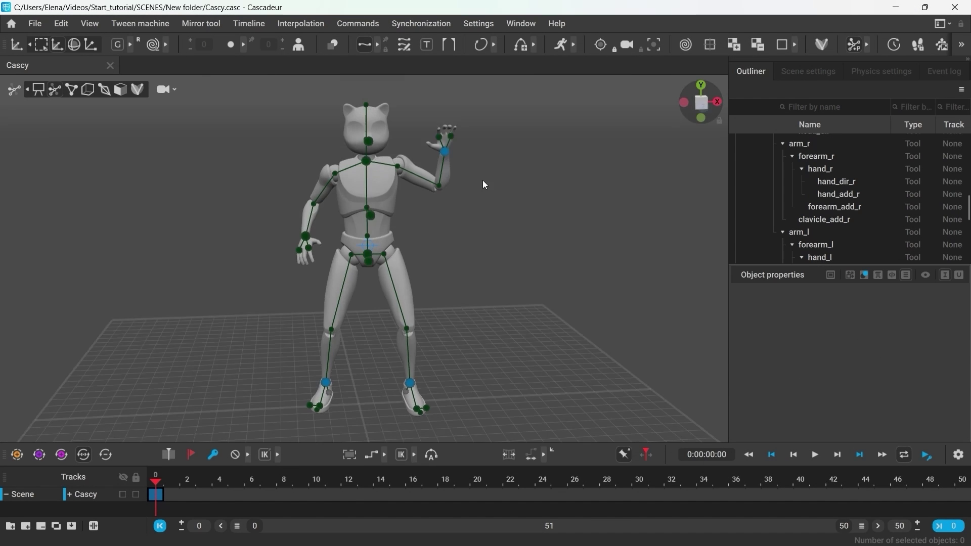
Move the left hand controller forward in front of the body and down to hip height on the outer side
left_click_drag(483, 181, 390, 239, "alt")
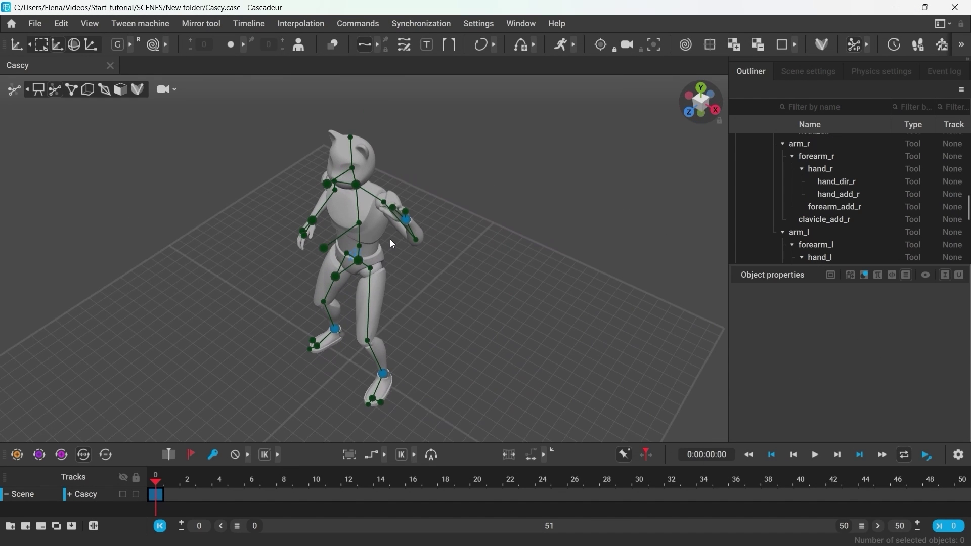
scroll(392, 236, "up", 1)
left_click(415, 213)
left_click_drag(415, 174, 414, 202)
left_click_drag(418, 274, 411, 284)
right_click_drag(413, 287, 305, 259)
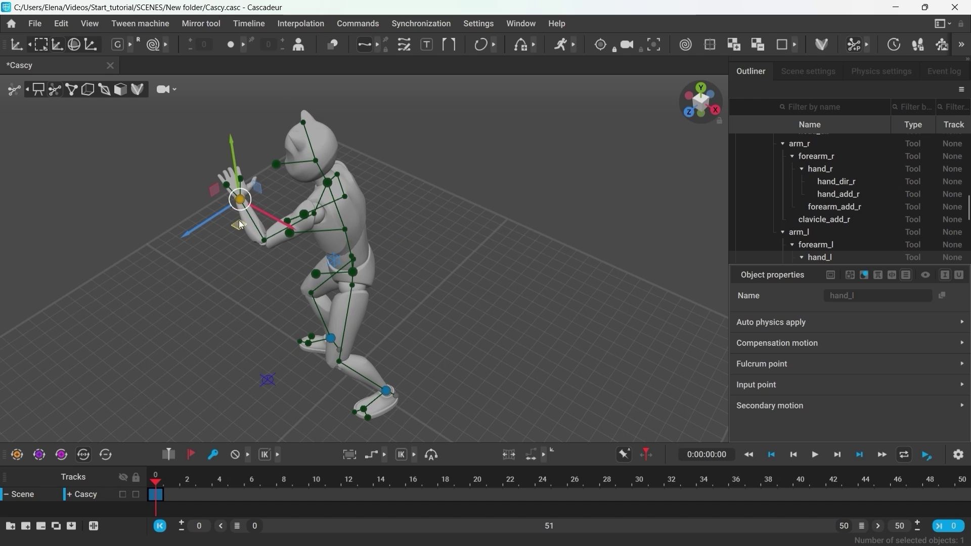
left_click_drag(239, 223, 424, 310)
Reposition the chest direction controller in front of the torso to adjust the chest orientation
left_click(316, 256)
mouse_move(334, 266)
left_mouse_down()
mouse_move(351, 281)
mouse_move(330, 285)
left_mouse_up()
left_click(324, 260)
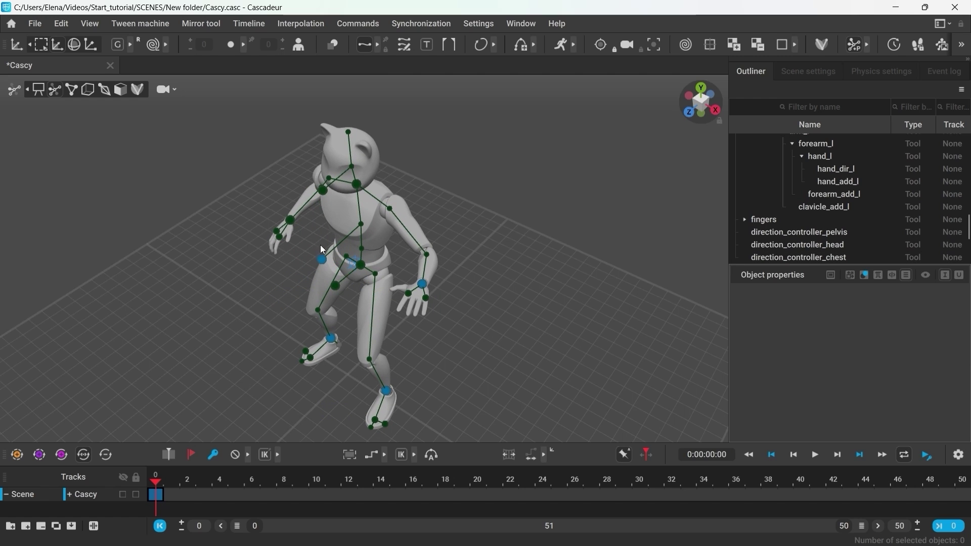
Bring the left hand controller in front of the body and shift the left foot controller along the floor
left_click_drag(423, 284, 372, 295)
left_click(387, 391)
left_click_drag(388, 421, 418, 417)
left_click(474, 379)
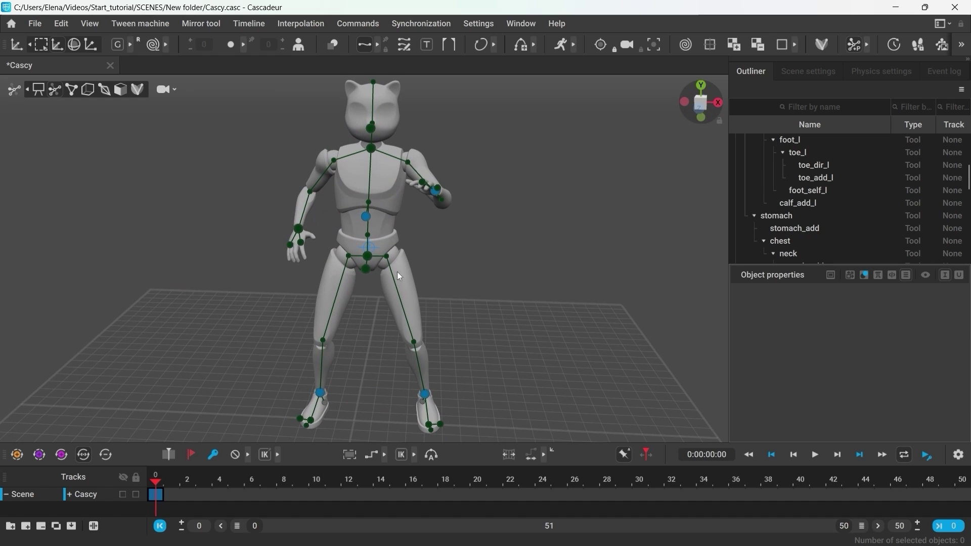
Lower the pelvis controller and reposition the neck controller to bring the character into a lower stance
left_click(374, 261)
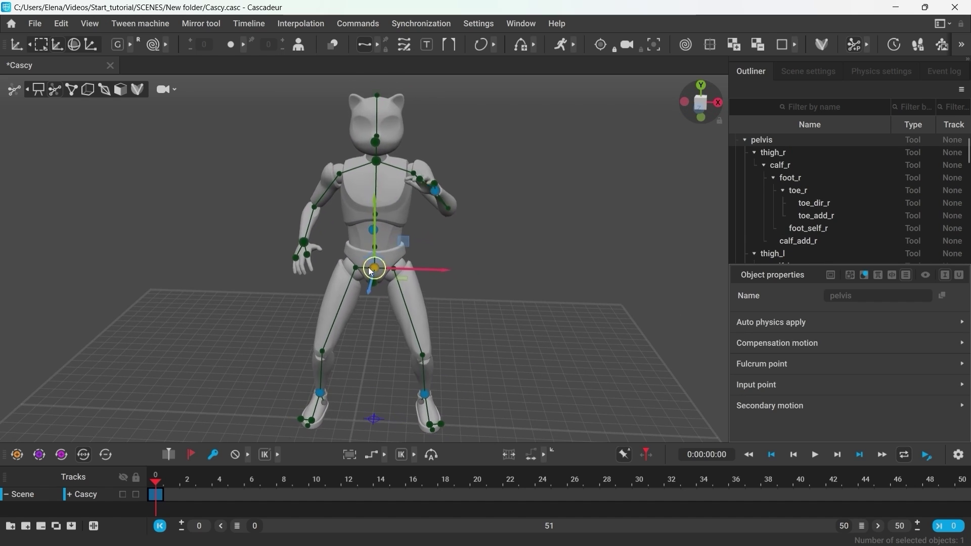
left_click_drag(371, 272, 366, 283)
mouse_move(369, 174)
left_mouse_down()
mouse_move(387, 179)
mouse_move(341, 177)
mouse_move(365, 169)
left_mouse_up()
left_click(370, 281)
left_click_drag(380, 284, 388, 289)
left_click(446, 302)
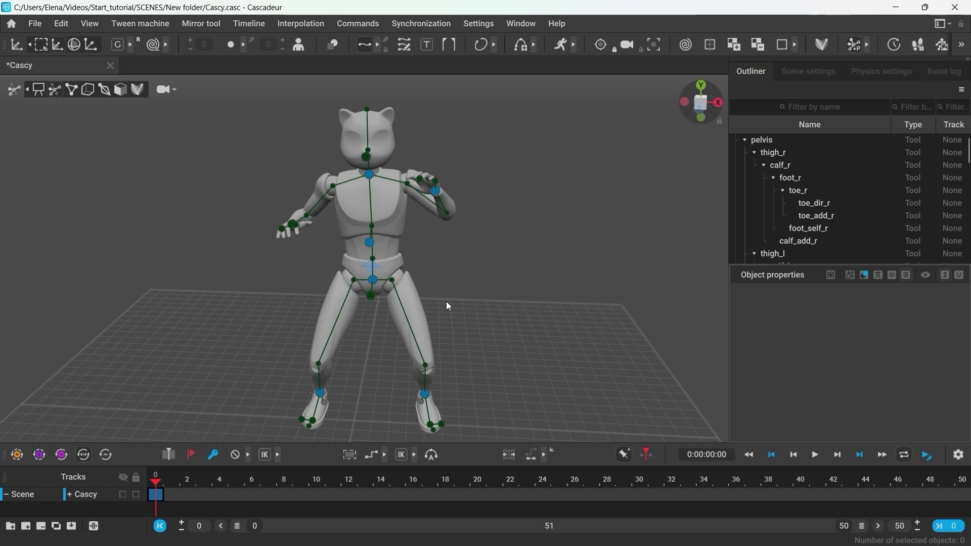
Select the neck and pelvis controllers together, leaving out the chest direction controller, and shift both slightly toward the character's right side
left_click(372, 174, "shift")
left_click(372, 279, "shift")
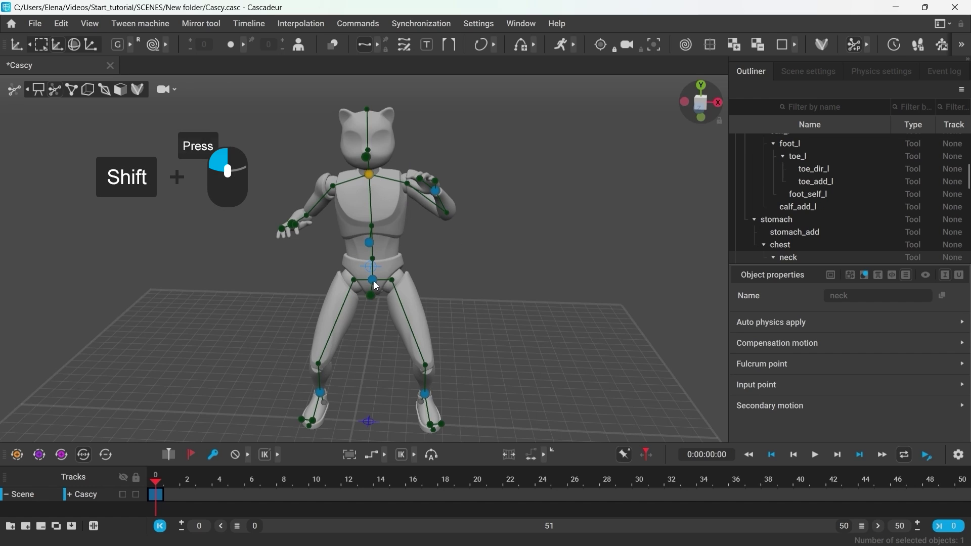
left_click(371, 243, "shift")
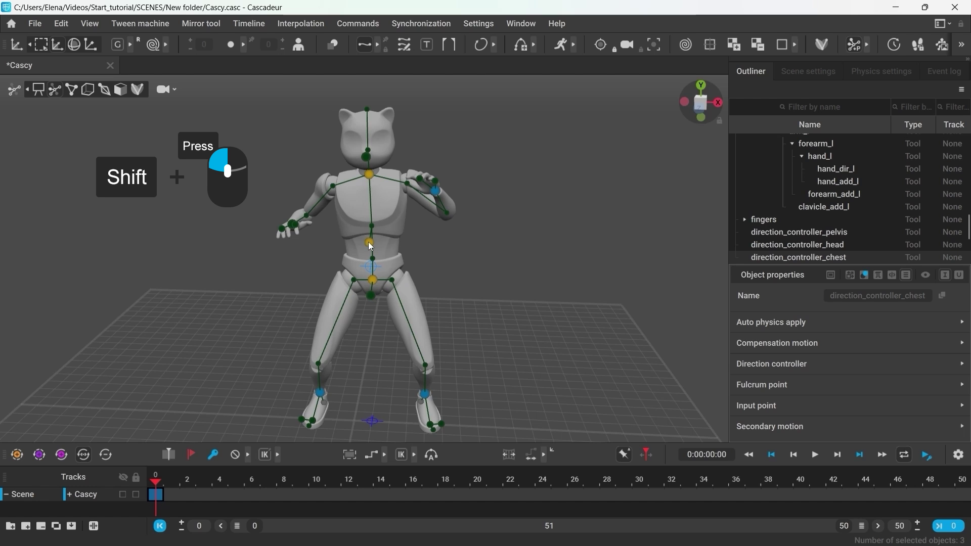
left_click(370, 244, "shift")
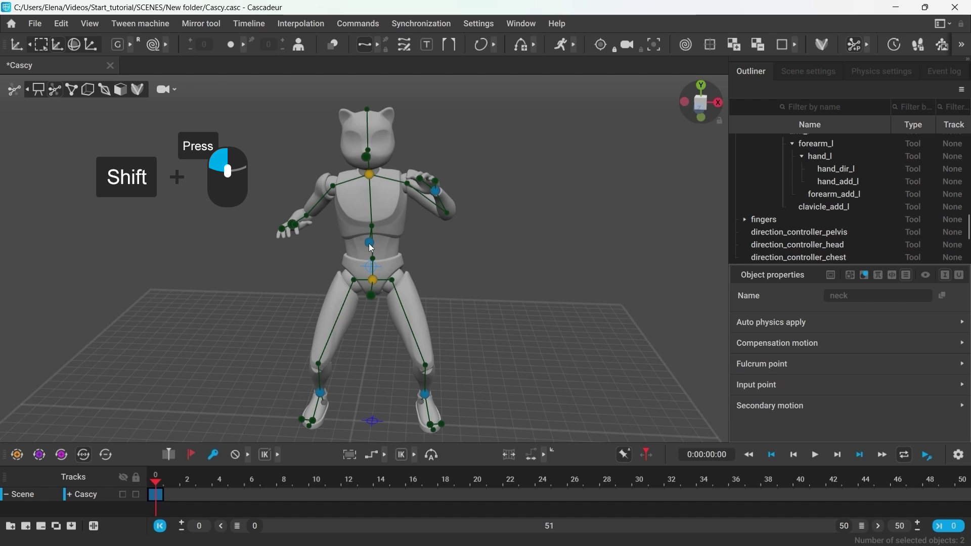
mouse_move(397, 281)
left_mouse_down()
mouse_move(384, 281)
mouse_move(409, 281)
mouse_move(389, 281)
left_mouse_up()
left_click(466, 260)
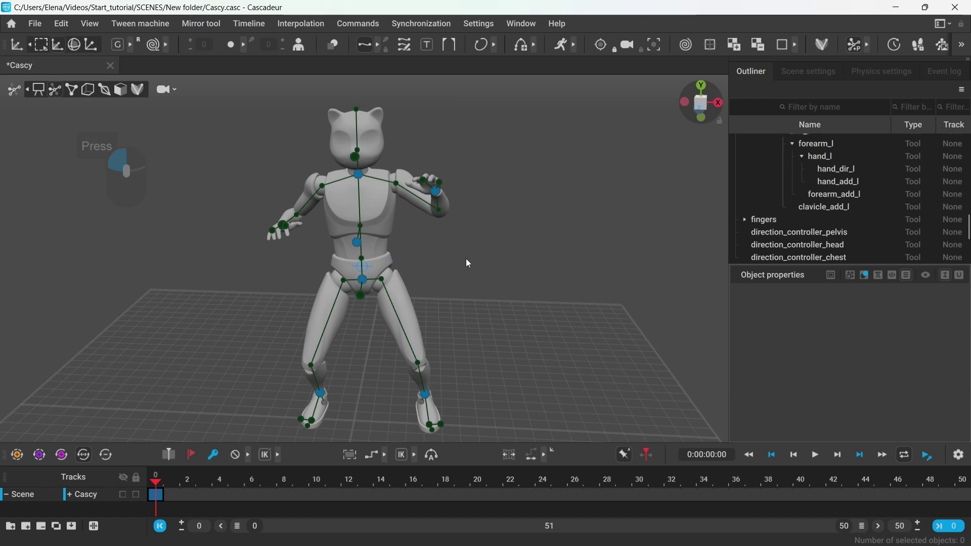
Try moving the torso and left hand controllers sideways together as one framed selection
left_click_drag(286, 115, 466, 308)
mouse_move(426, 282)
left_mouse_down()
mouse_move(454, 288)
mouse_move(417, 287)
mouse_move(451, 293)
mouse_move(429, 291)
left_mouse_up()
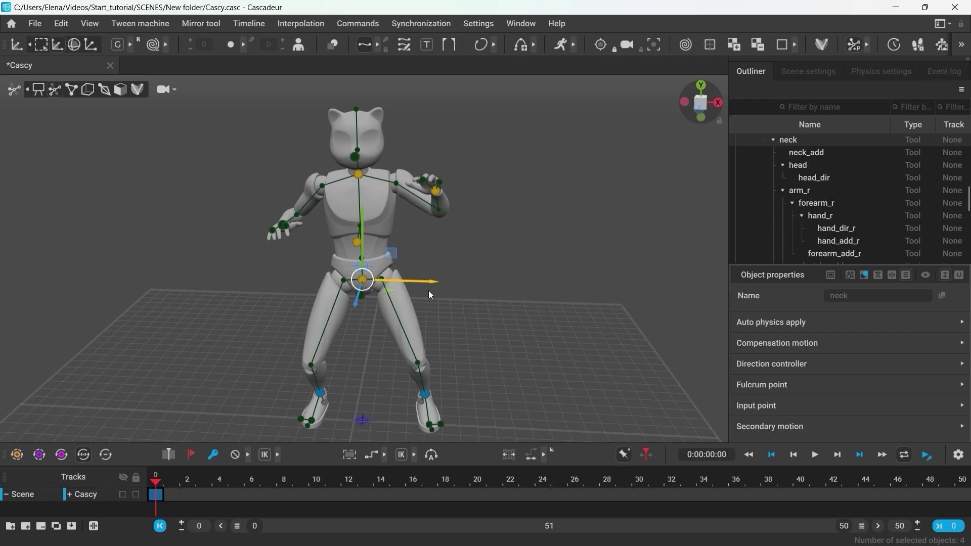
double_click(447, 300)
Select the left forearm together with its hand controllers and raise them to about head height
double_click(439, 211)
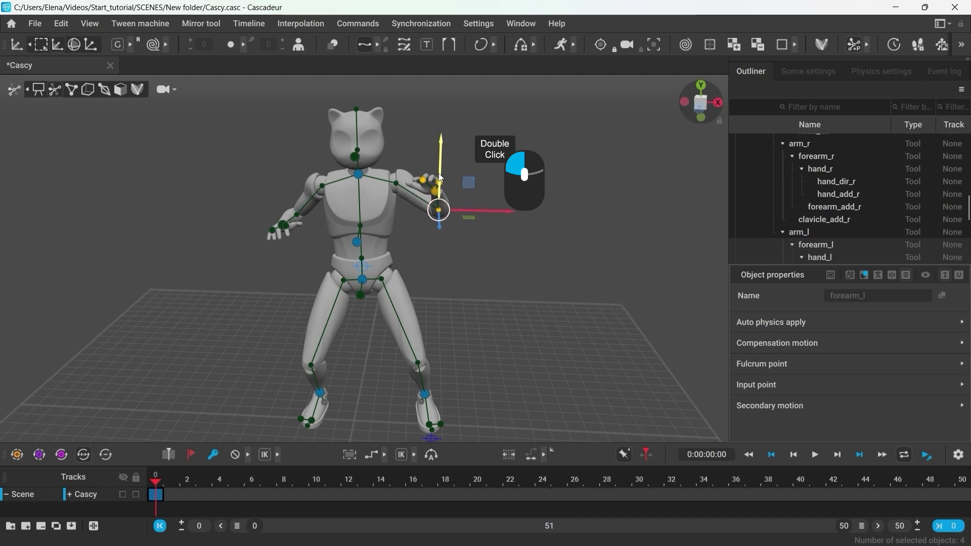
left_click_drag(439, 188, 438, 150)
left_click(459, 226)
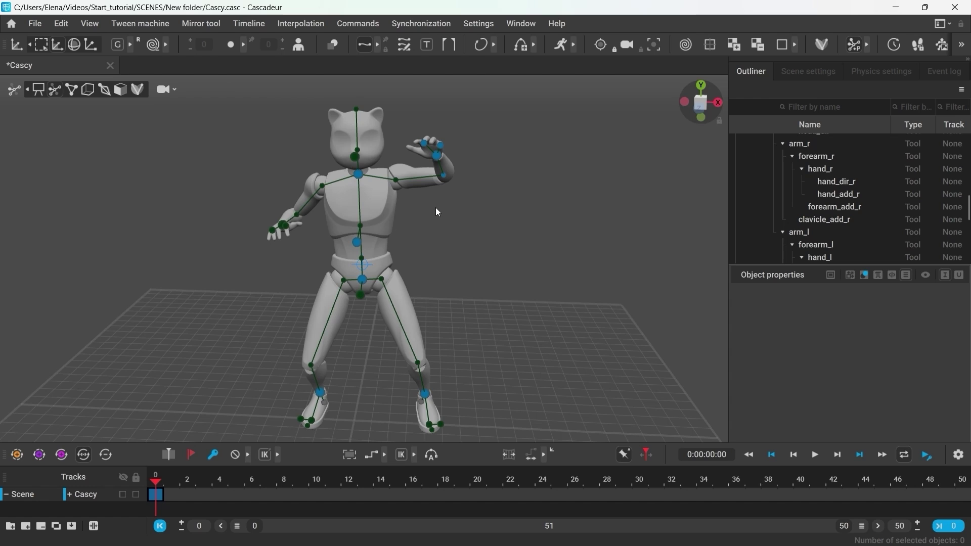
Select all active upper-body controllers with a selection frame and rotate them slightly around the pelvis
left_click_drag(256, 92, 460, 307)
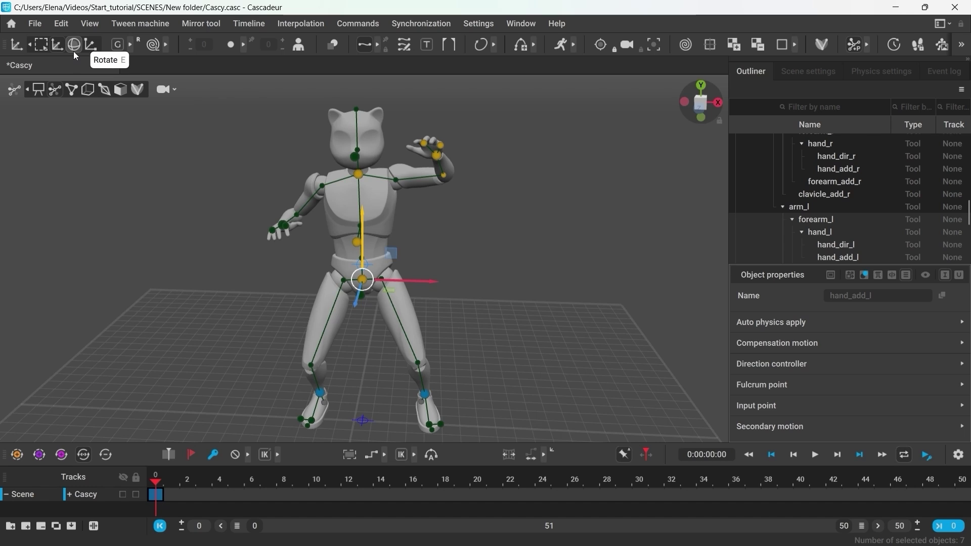
key("e")
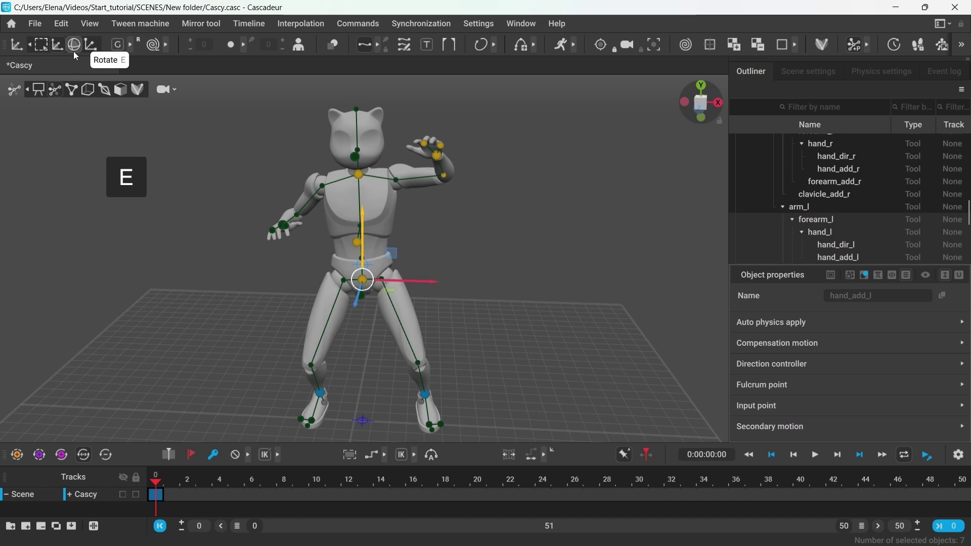
key("e")
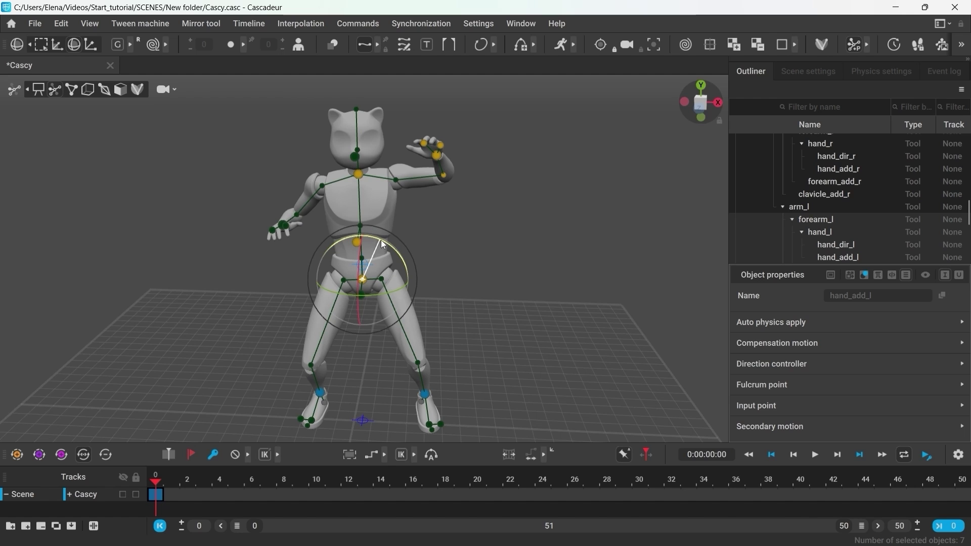
mouse_move(380, 241)
left_mouse_down()
mouse_move(397, 252)
mouse_move(369, 244)
mouse_move(379, 242)
left_mouse_up()
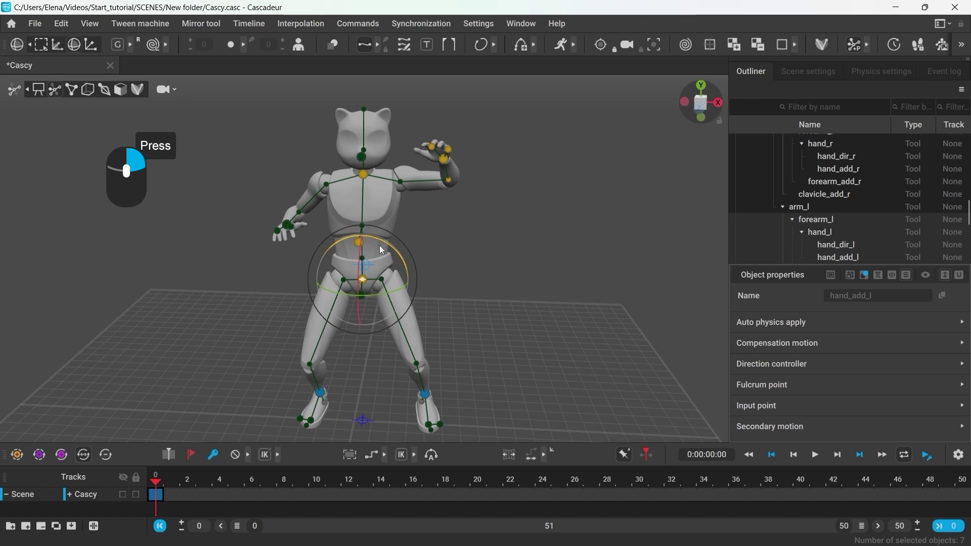
Make the neck controller the rotation pivot and rotate the selected upper-body controllers around it
left_click(363, 176)
left_click_drag(362, 176, 388, 147)
right_click_drag(388, 147, 393, 151)
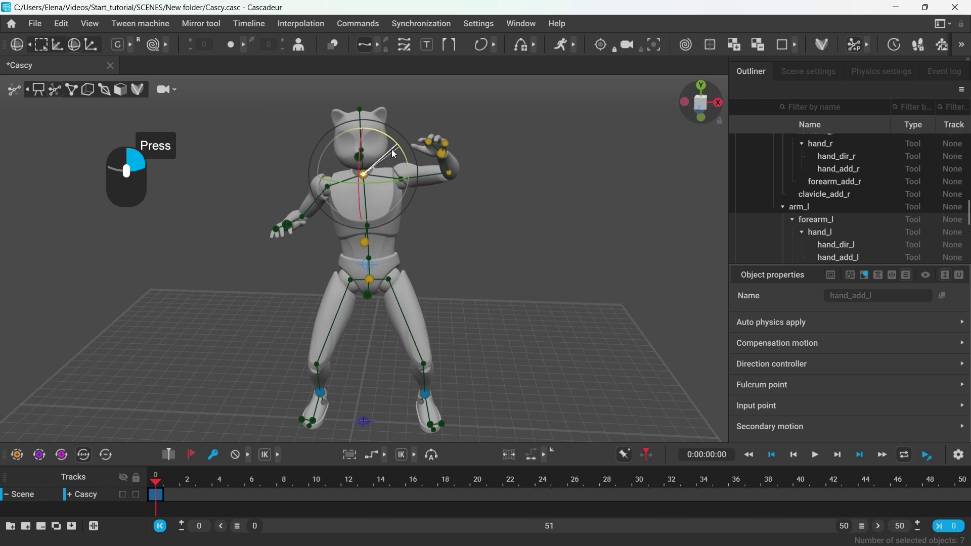
Rotate the selected upper-body controllers around the left hand as pivot and save the scene
left_click(442, 154)
right_click_drag(452, 110, 458, 117)
mouse_move(459, 118)
left_mouse_down()
mouse_move(438, 112)
mouse_move(455, 131)
left_mouse_up()
left_click(469, 235)
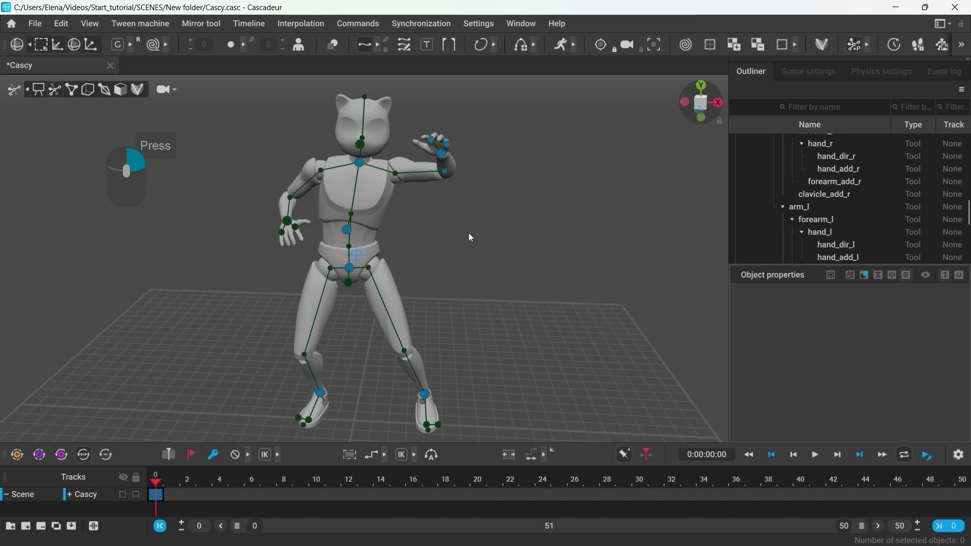
key("ctrl+s")
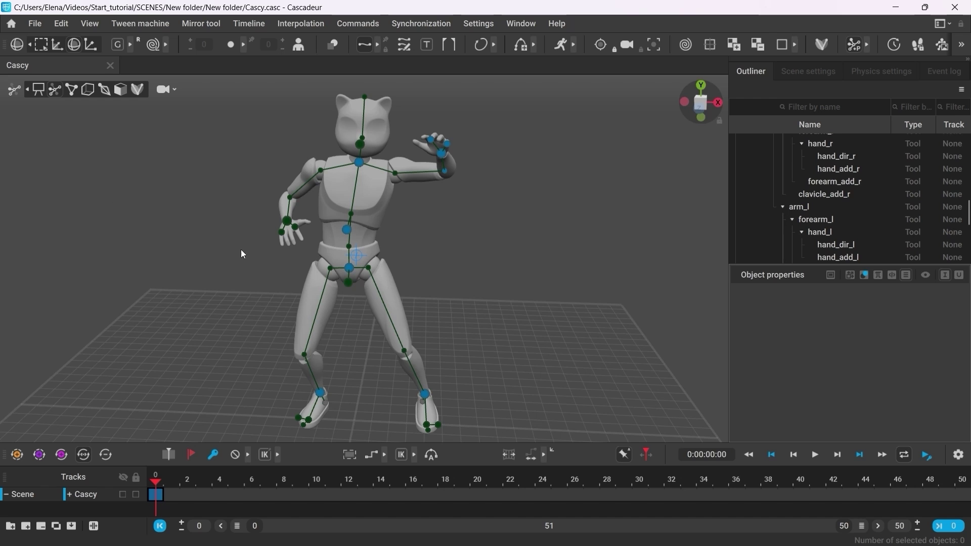
Move the left foot controller backward along the floor plane using the Move tool in Global mode
left_click(131, 47)
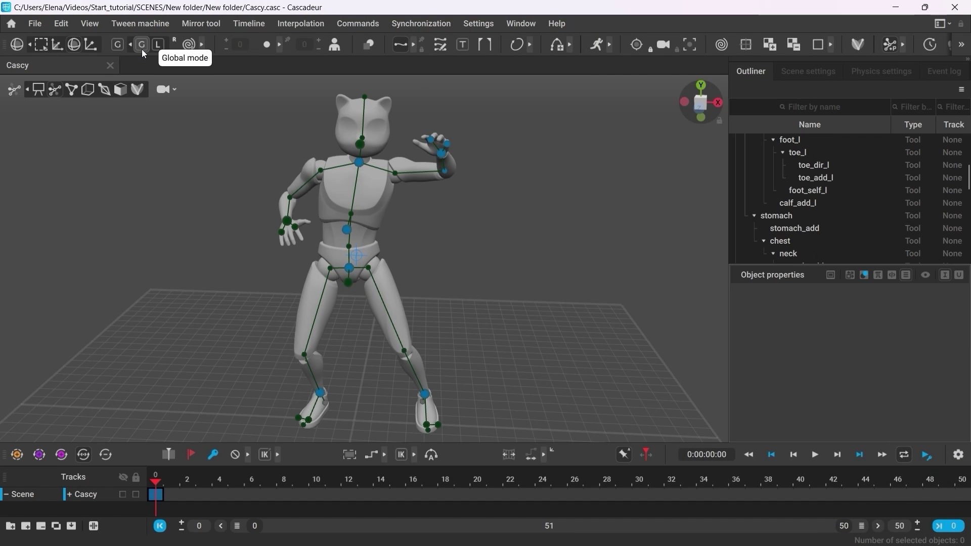
left_click(58, 47)
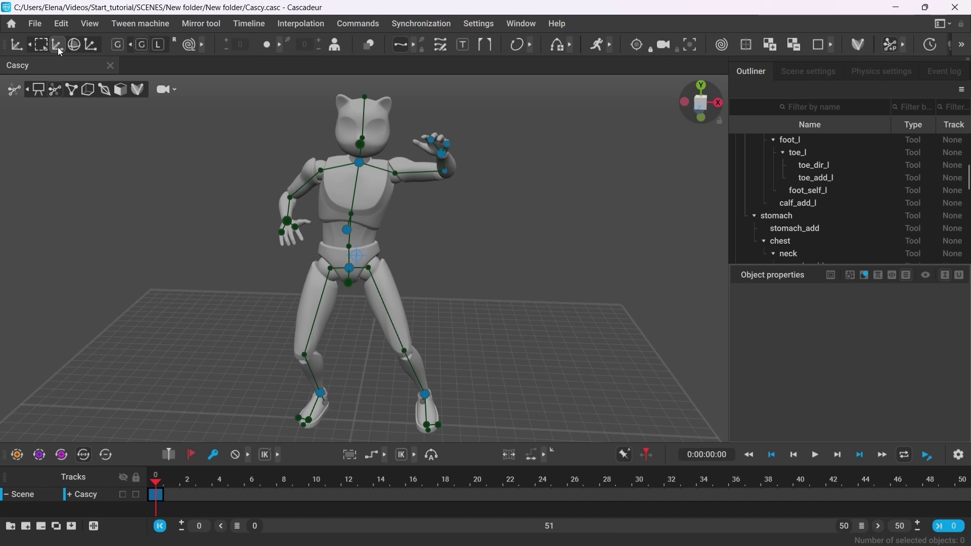
left_click(424, 393)
middle_click_drag(498, 388, 416, 303, "alt")
right_click_drag(417, 303, 514, 399, "alt")
left_click_drag(455, 394, 377, 393, "alt")
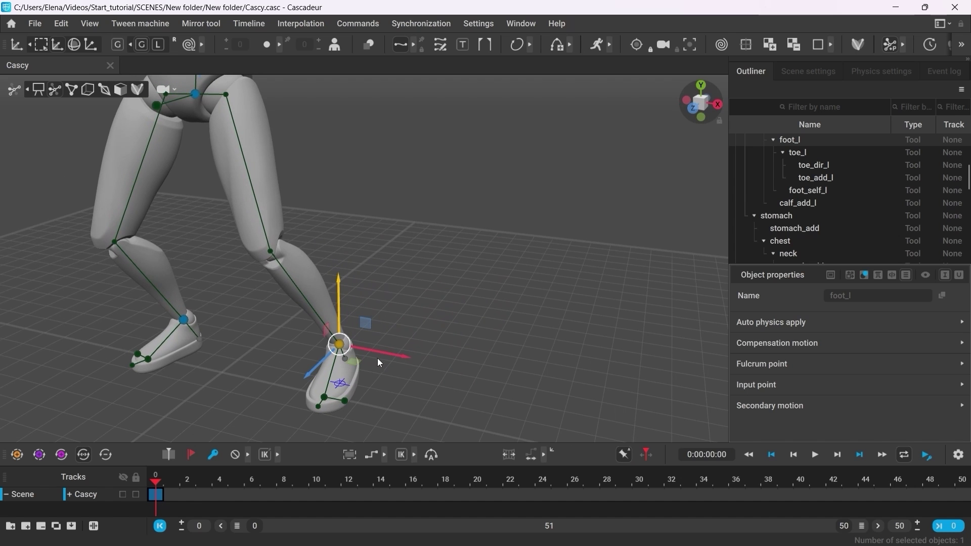
left_click_drag(377, 358, 351, 318)
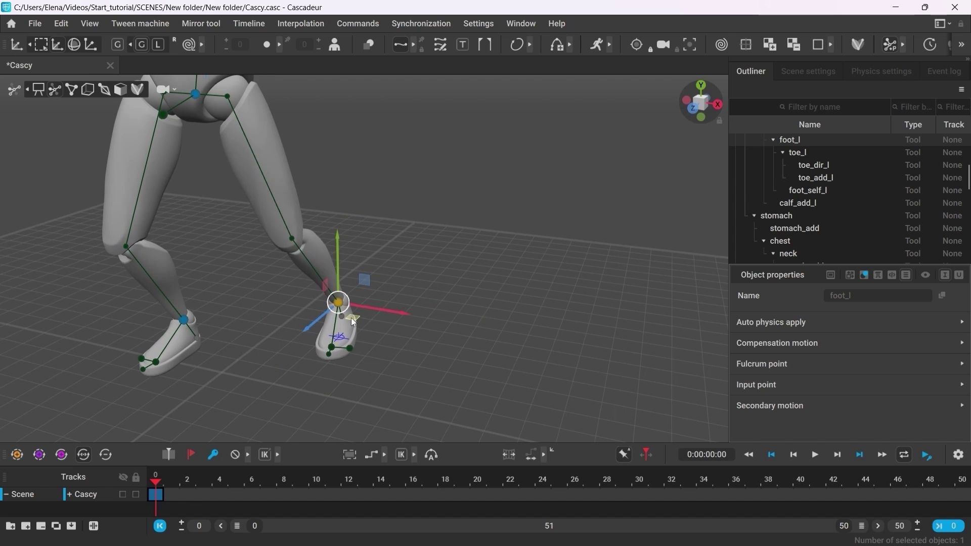
Switch to Local mode and move the left foot controller up and back so the foot lifts off the floor
right_click_drag(218, 360, 407, 387, "alt")
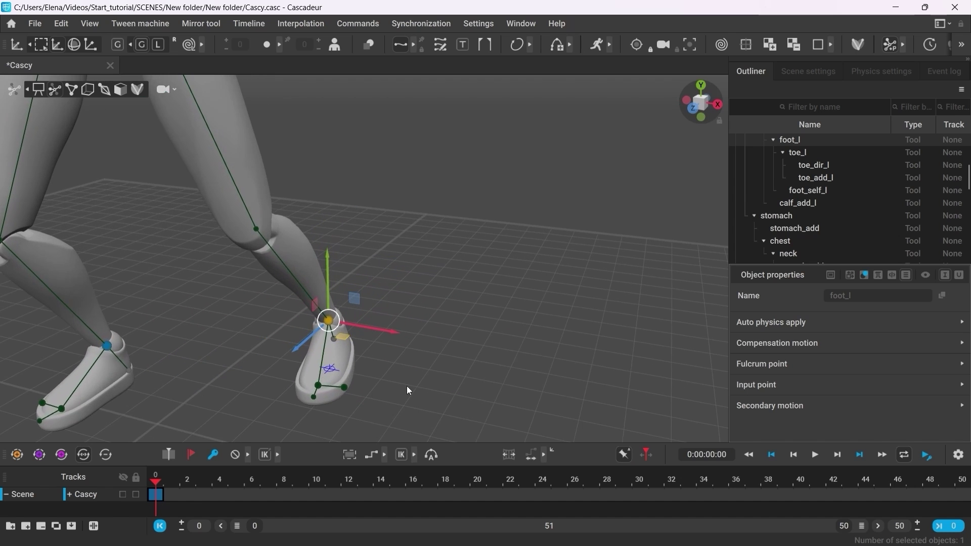
left_click(159, 47)
right_click_drag(354, 364, 450, 355)
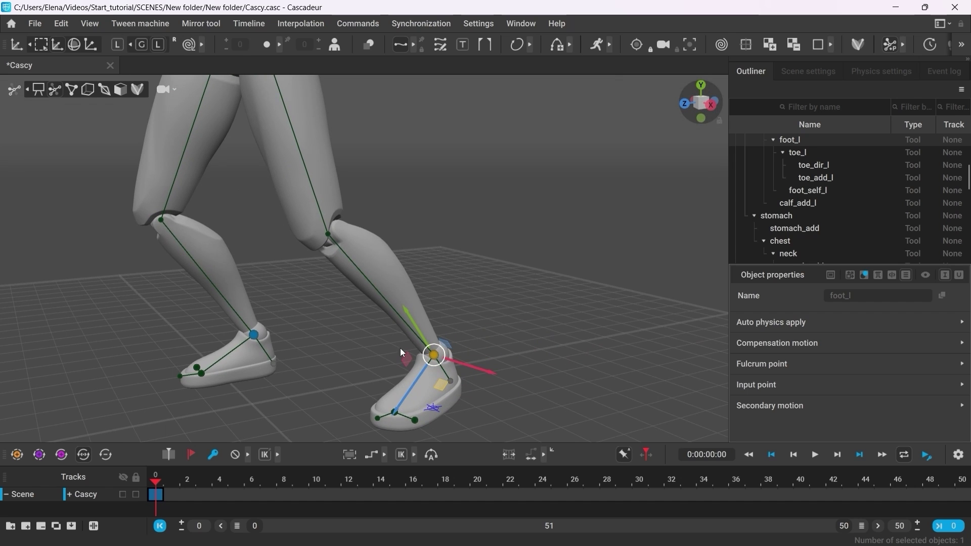
left_click_drag(438, 362, 396, 299)
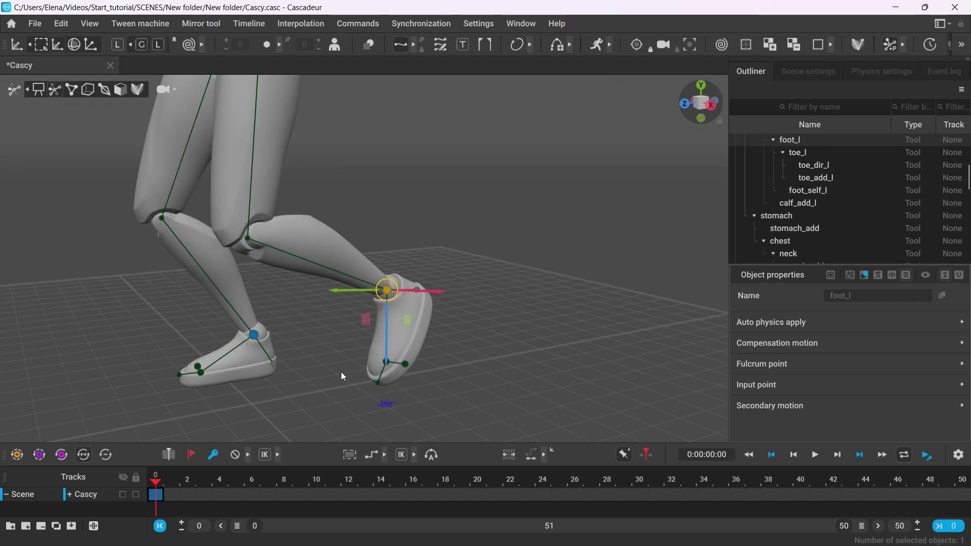
Rotate the left foot controller slightly around its local X axis
key("e")
left_click_drag(319, 388, 354, 387, "alt")
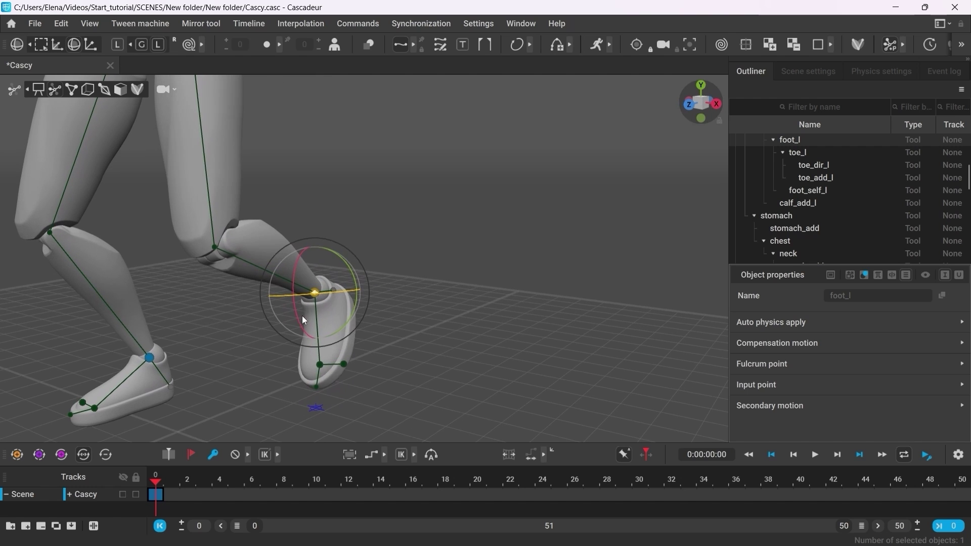
mouse_move(297, 309)
left_mouse_down()
mouse_move(306, 331)
mouse_move(296, 300)
left_mouse_up()
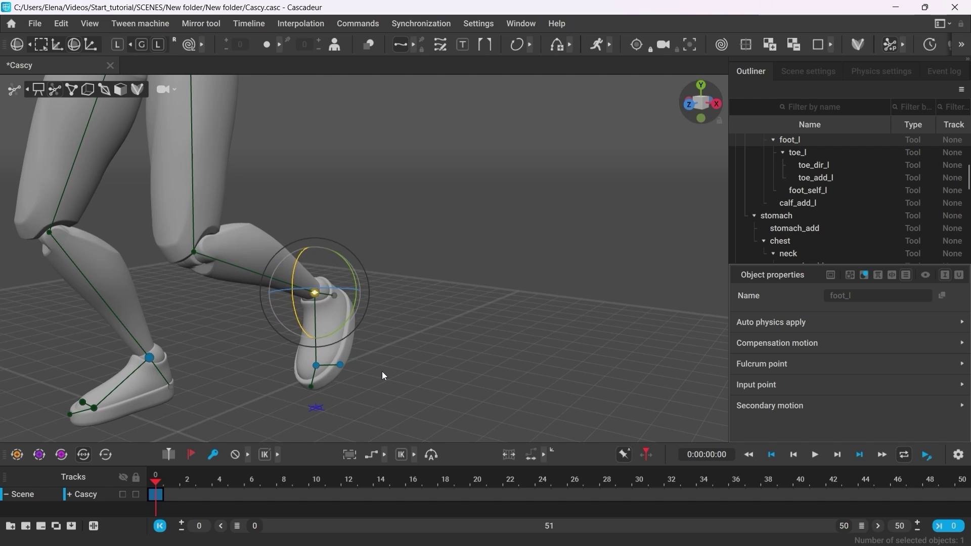
left_click(381, 372)
Move the neck controller slightly forward and down so the upper body leans forward
scroll(253, 273, "down", 5)
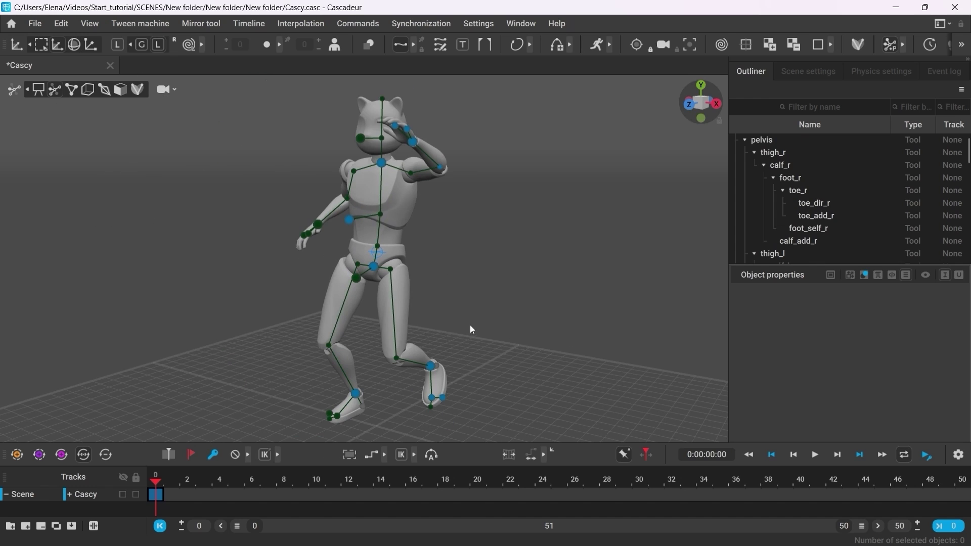
left_click(382, 162)
left_click_drag(386, 164, 368, 170)
left_click(397, 196)
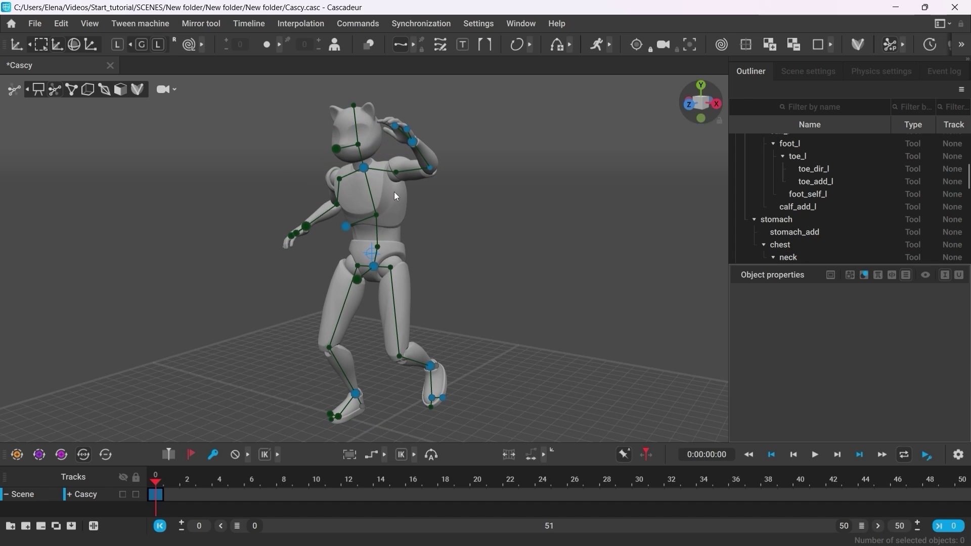
Unlock the raised left arm's hand controllers with AutoPosing: Switch lock so the arm is posed automatically
left_click(413, 143)
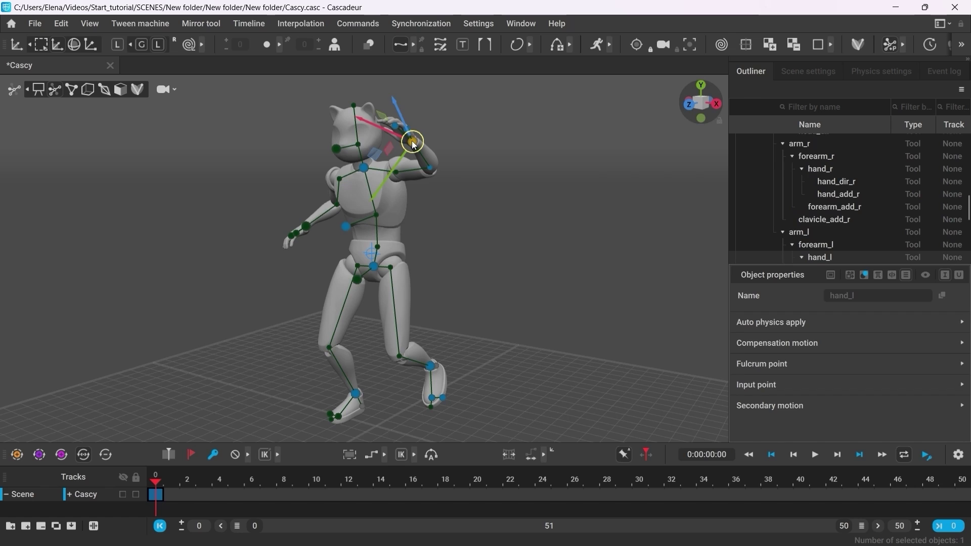
scroll(903, 50, "down", 2)
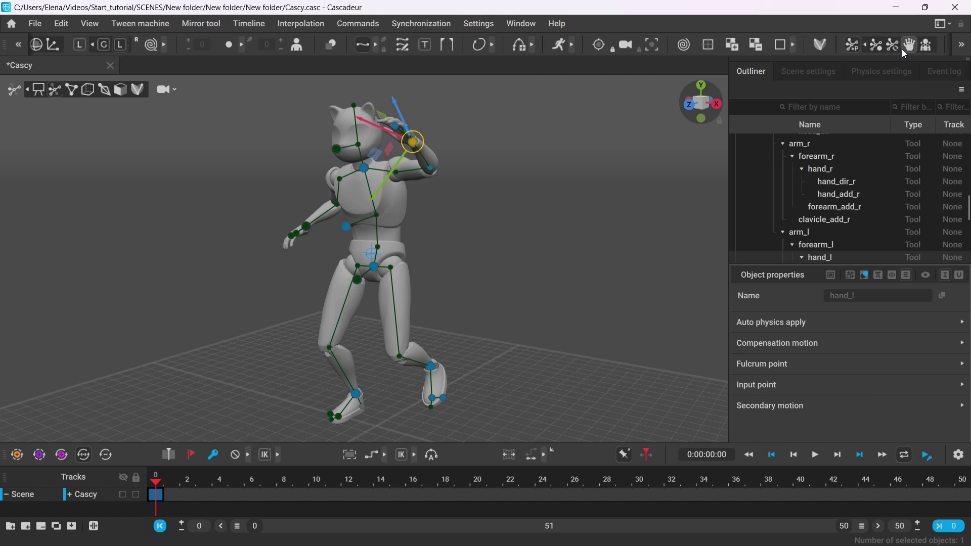
key("shift+z")
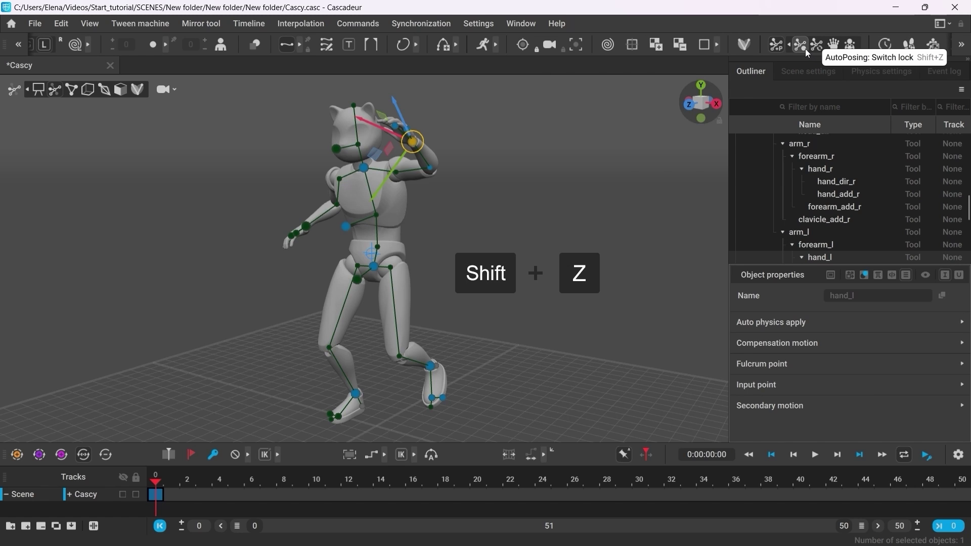
left_click(806, 49)
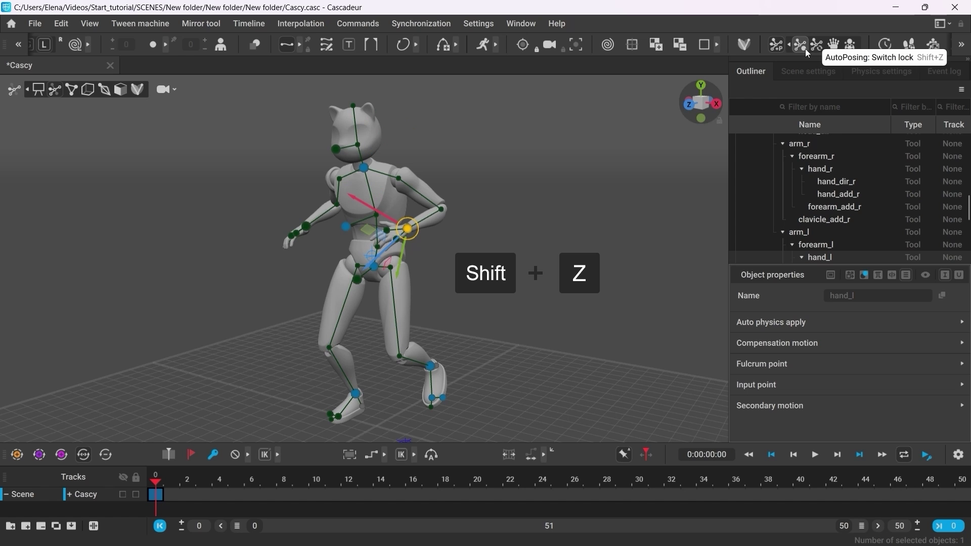
left_click(463, 232)
right_click_drag(405, 239, 552, 278, "alt")
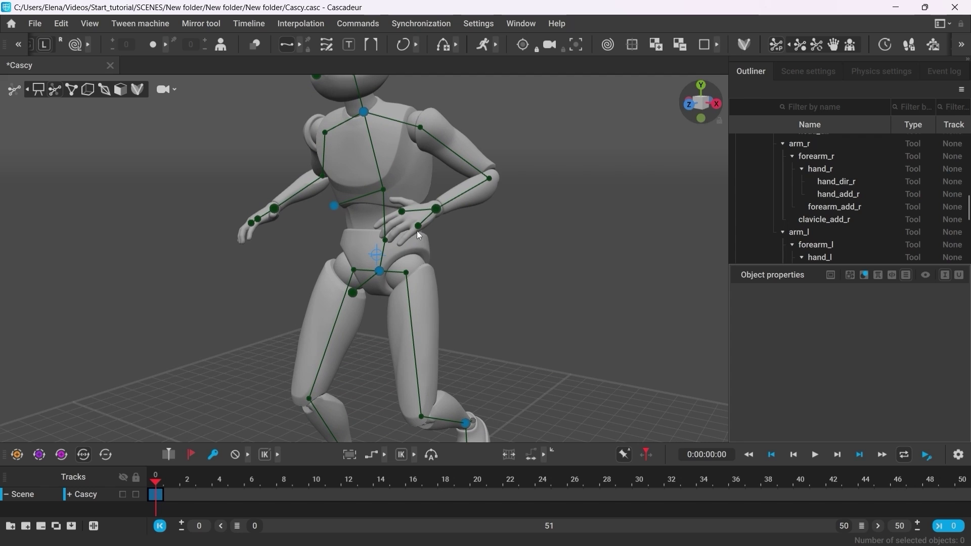
scroll(584, 270, "down", 3)
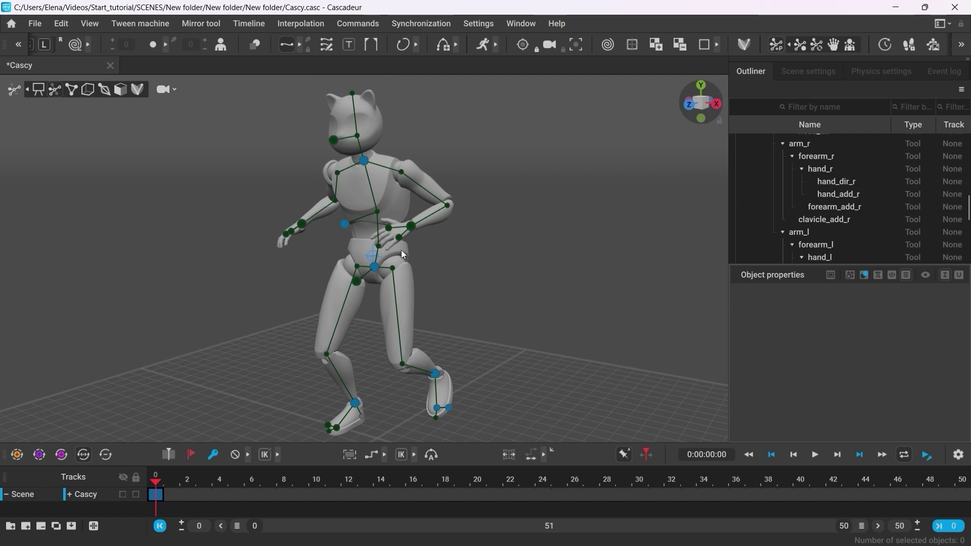
Unlock the neck and pelvis controllers with AutoPosing: Switch lock so both are posed automatically
left_click(363, 159)
key("shift+z")
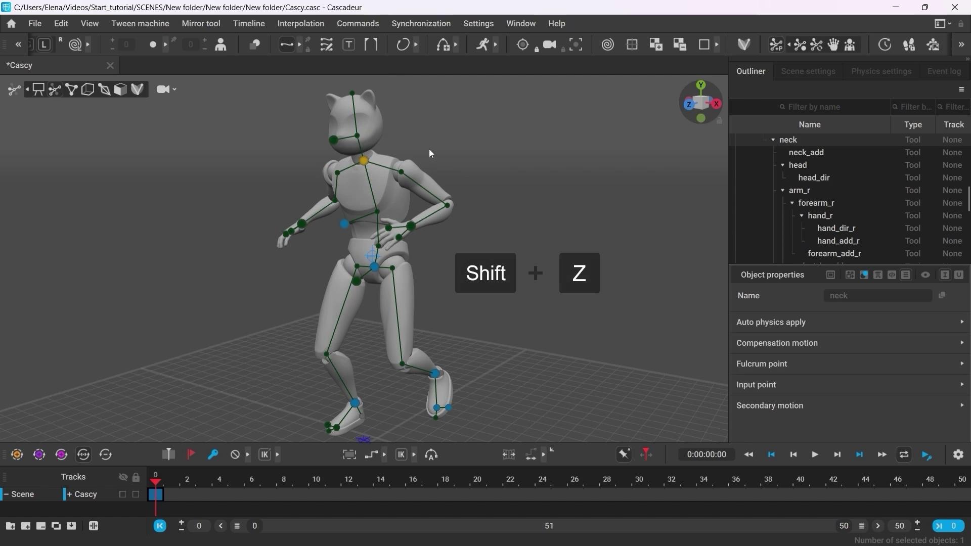
left_click(375, 267)
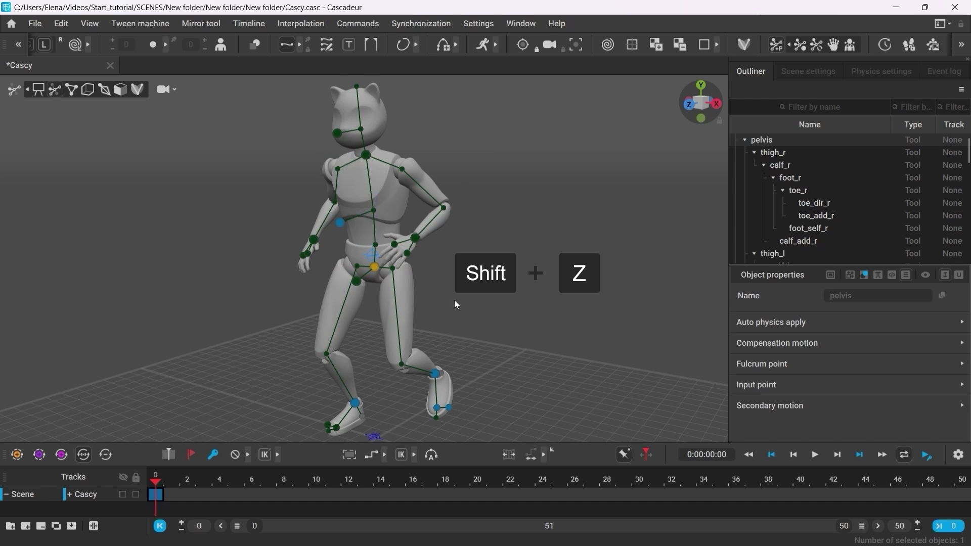
key("shift+z")
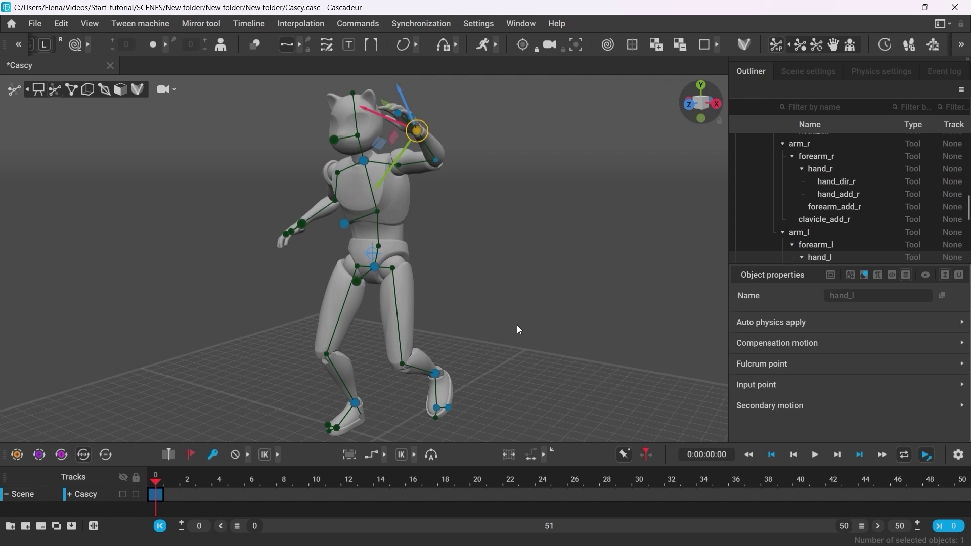
Undo the recent controller changes back to the pose with the left foot selected
key("ctrl+z")
key("ctrl+z")
key("ctrl+z")
key("ctrl+z")
key("ctrl+z")
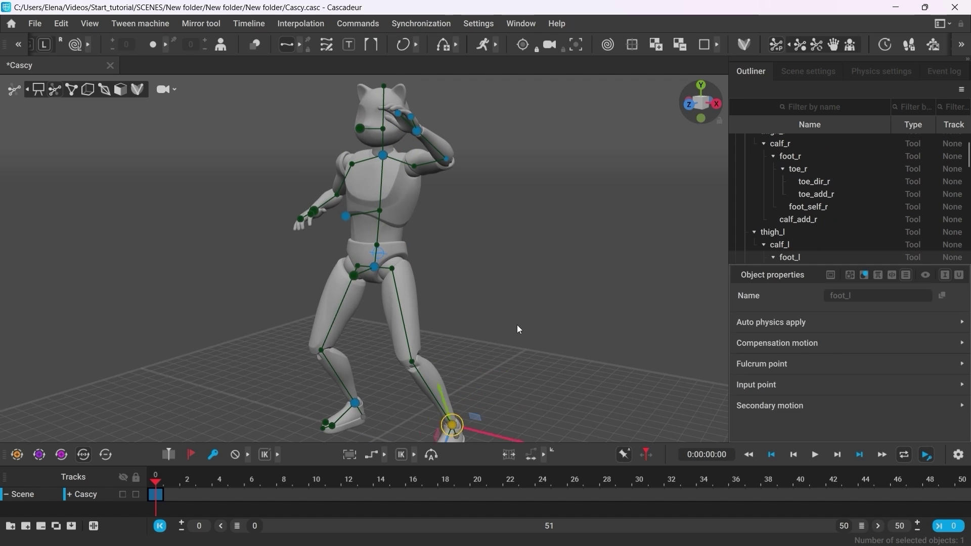
Open a fresh Cascy scene from the Learn section's samples
left_click(11, 25)
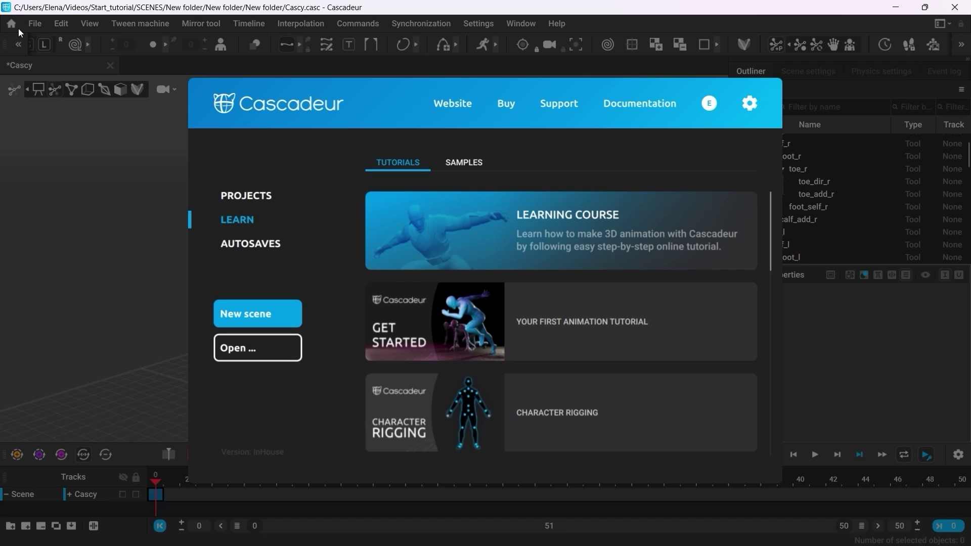
left_click(464, 165)
left_click(425, 219)
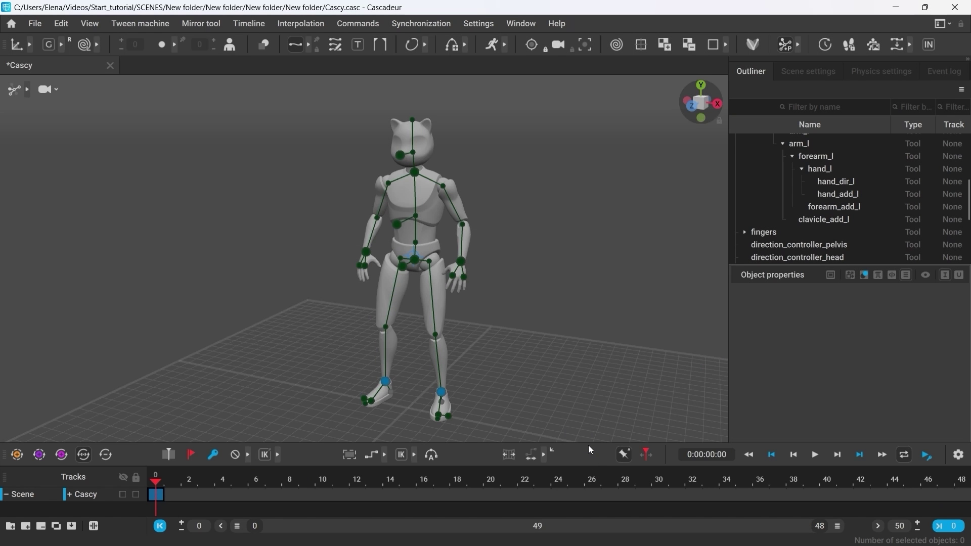
Reduce the height of the timeline area to give the viewport more room around the character
left_click_drag(585, 443, 588, 416)
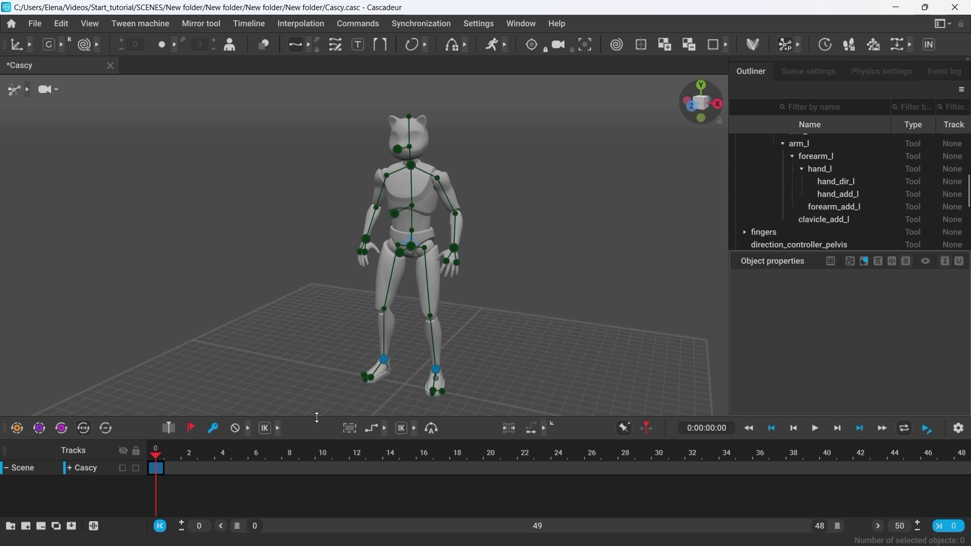
left_click_drag(319, 418, 323, 460)
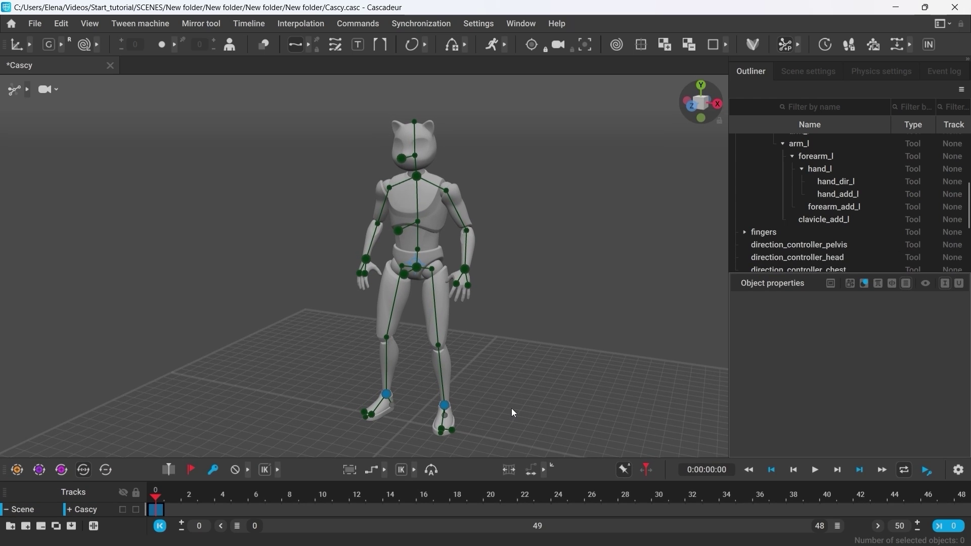
right_click_drag(512, 408, 503, 406, "alt")
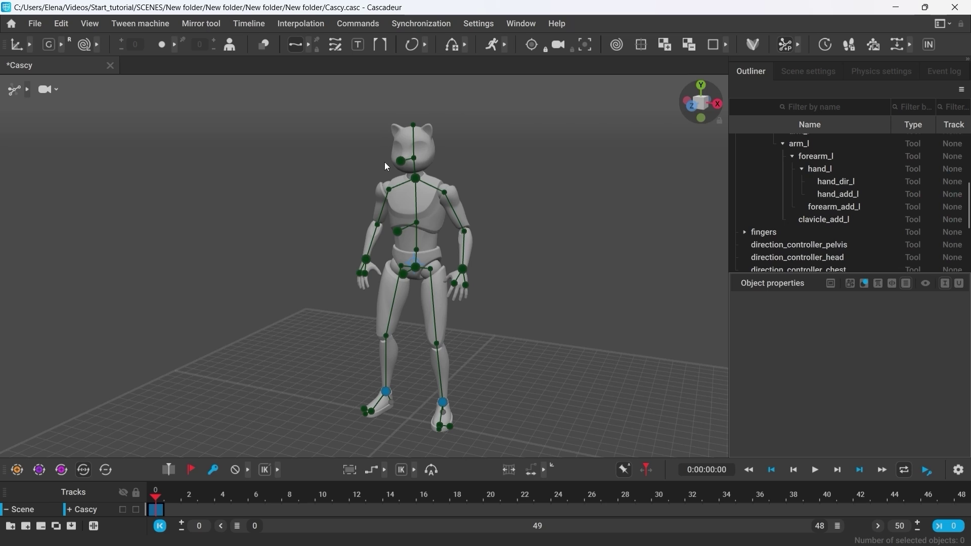
Lock the head direction controller with AutoPosing: Switch lock and clear the selection
left_click(400, 163)
key("shift+z")
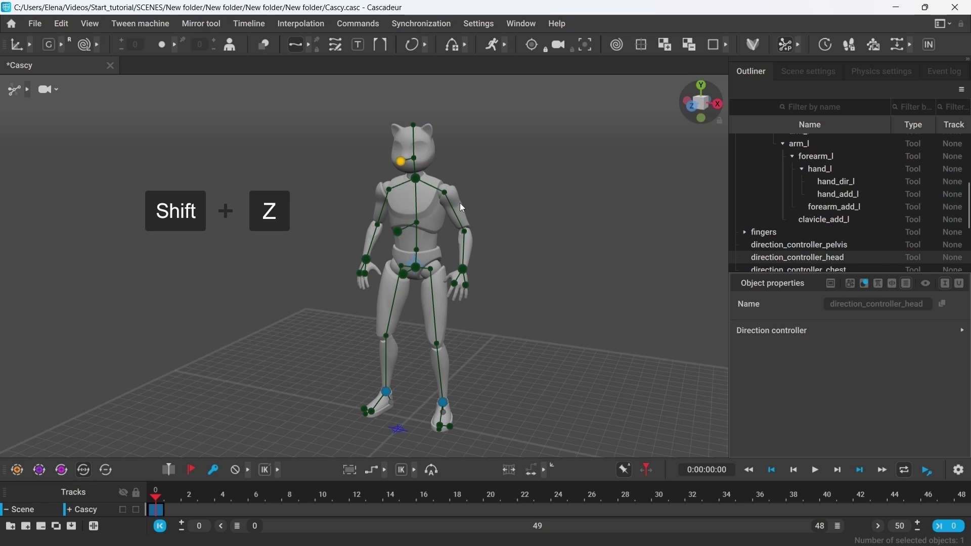
left_click(471, 189)
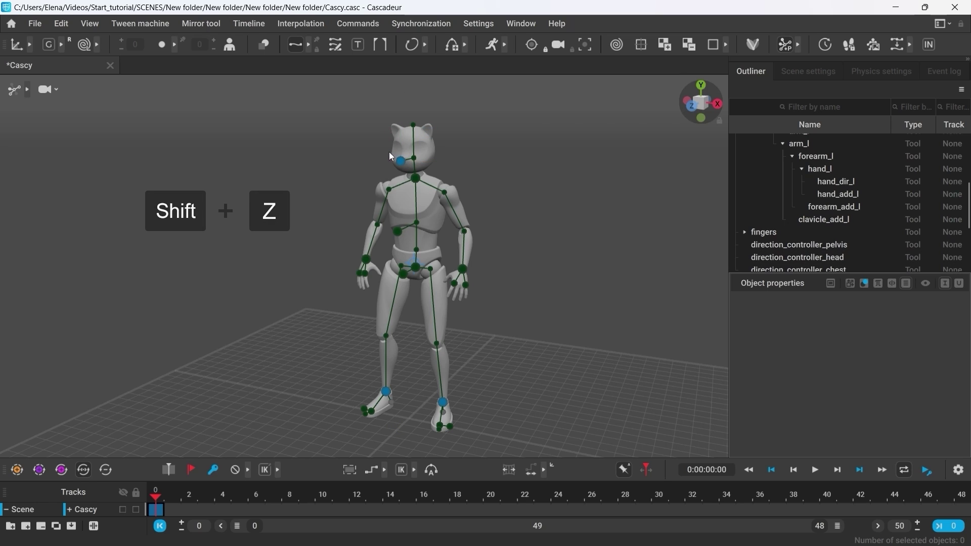
Move the right foot controller forward along the Z axis into a wide step and deselect it
left_click(386, 392)
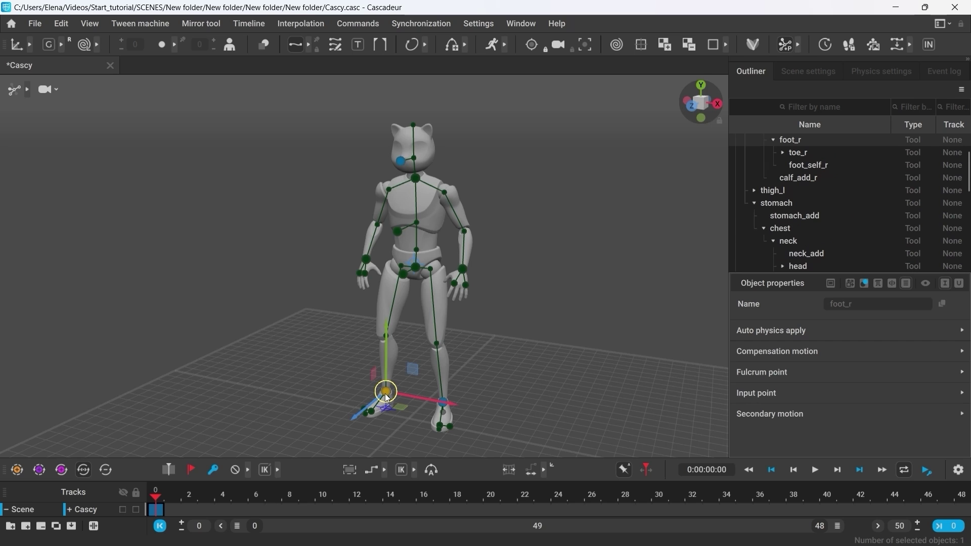
left_click_drag(359, 418, 302, 480)
middle_click_drag(381, 421, 380, 394, "alt")
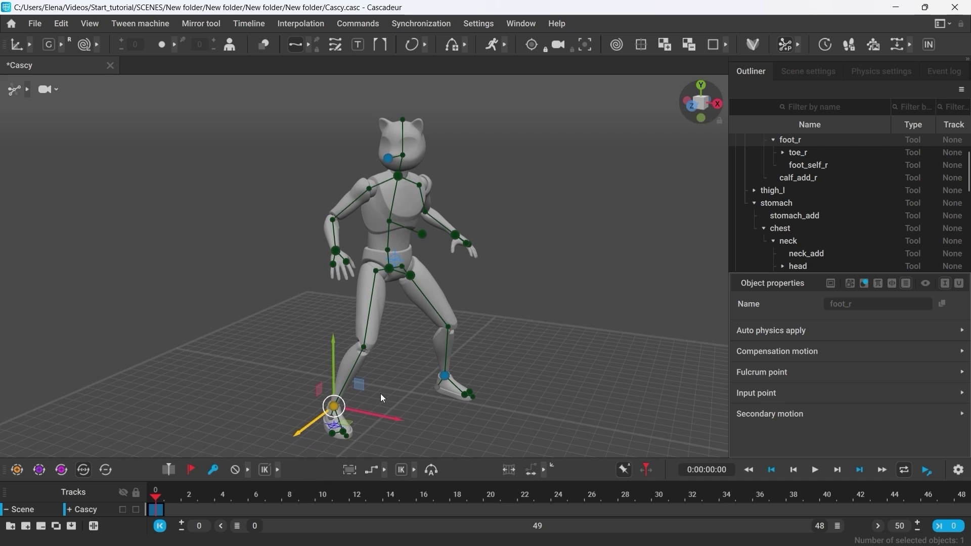
left_click_drag(313, 425, 310, 428)
left_click(373, 386)
Move the chest direction controller slightly forward along the Z axis to turn the torso, and save the scene
left_click(421, 240)
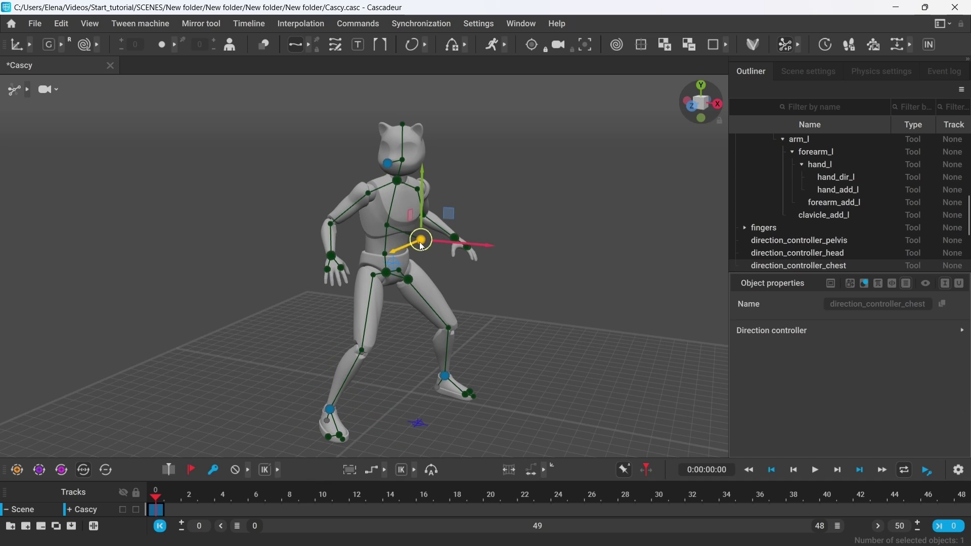
left_click_drag(403, 250, 387, 257)
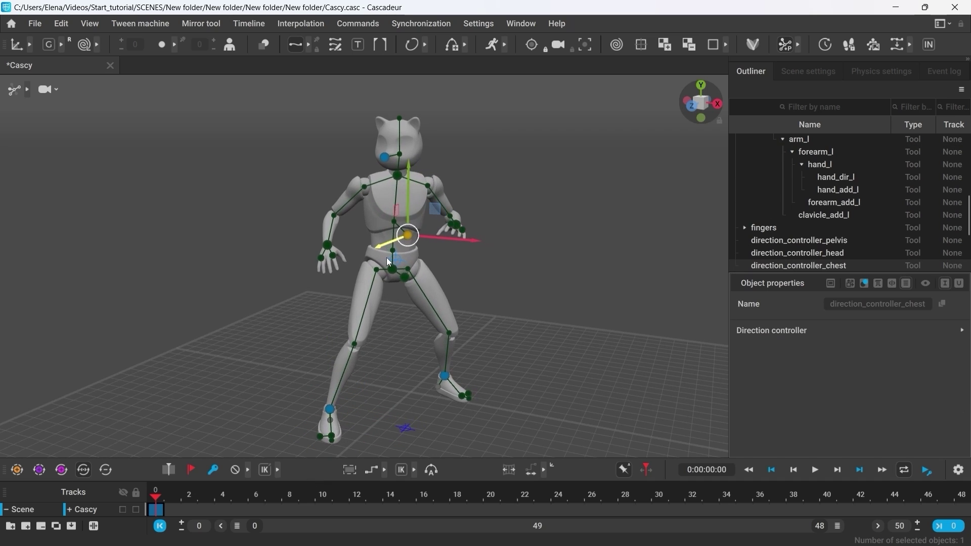
left_click(465, 283)
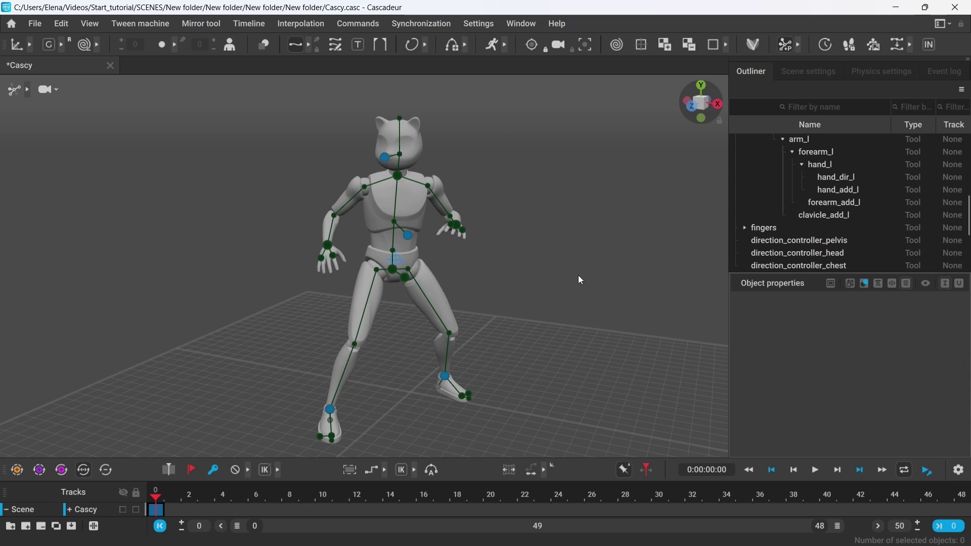
key("ctrl+s")
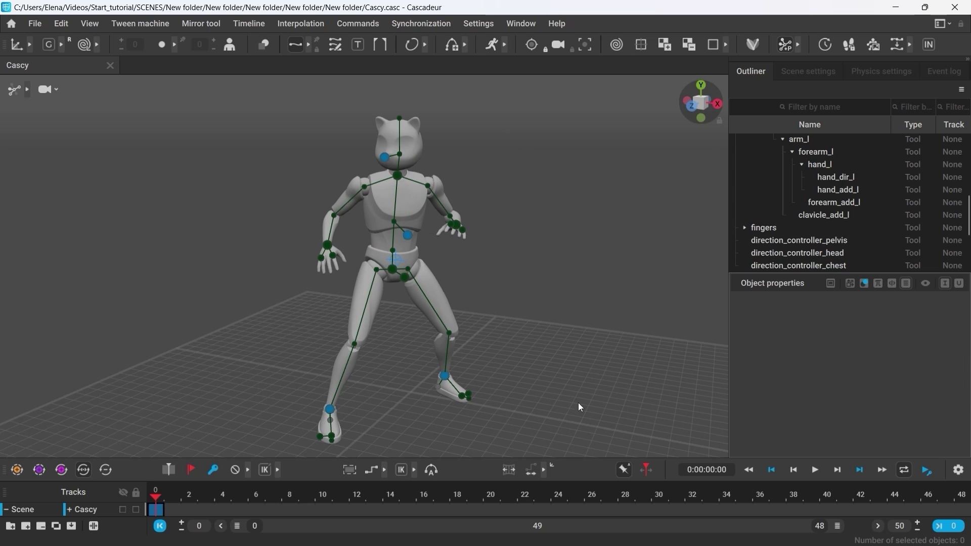
Add a keyframe at frame 20 on the Cascy track
left_click(493, 512)
key("f")
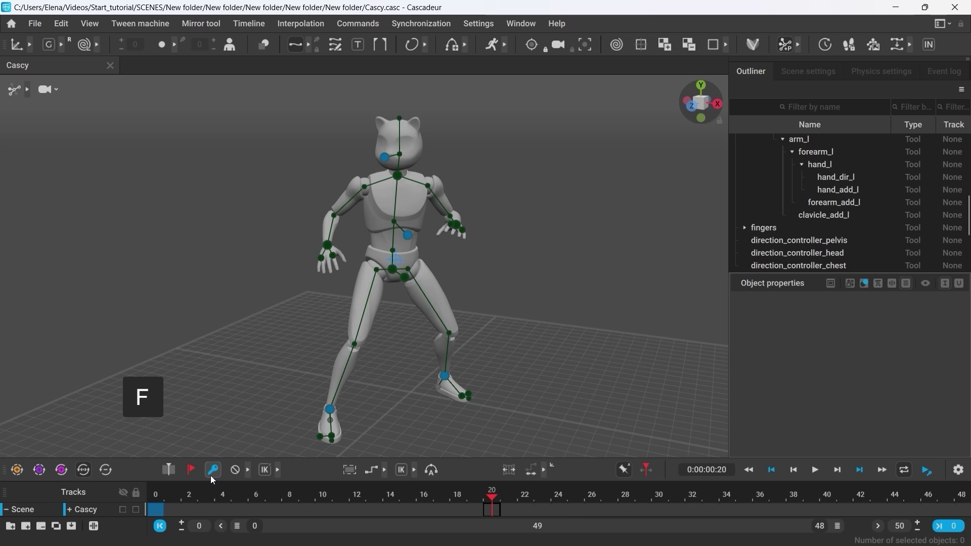
key("f")
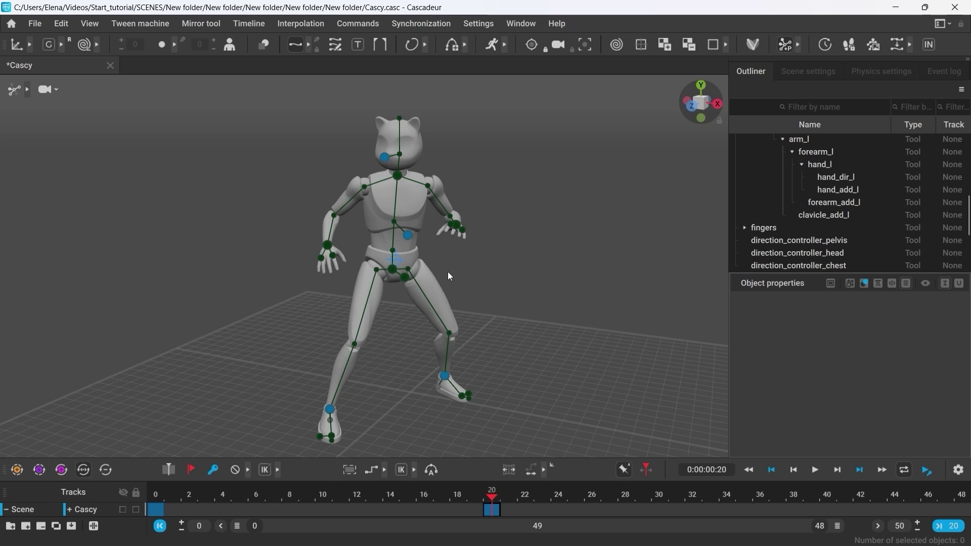
Mirror the whole rig's pose on frame 20 across the X Plane with Mirror pelvis position turned off, and save the scene
double_click(387, 273)
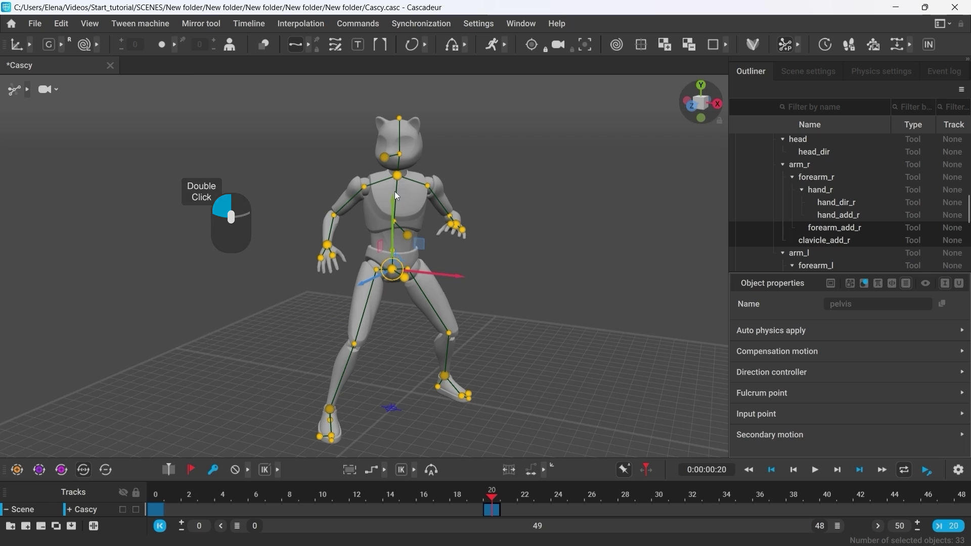
left_click(191, 25)
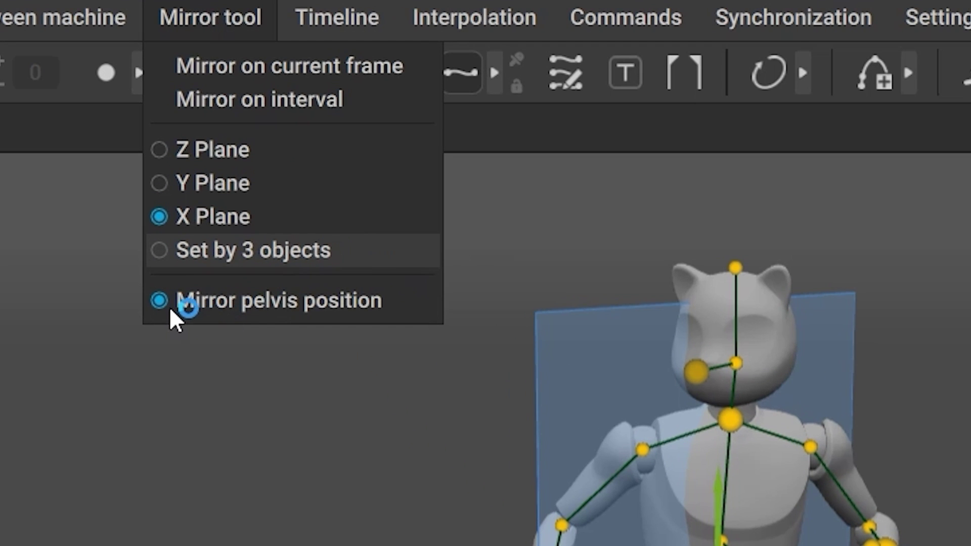
left_click(162, 302)
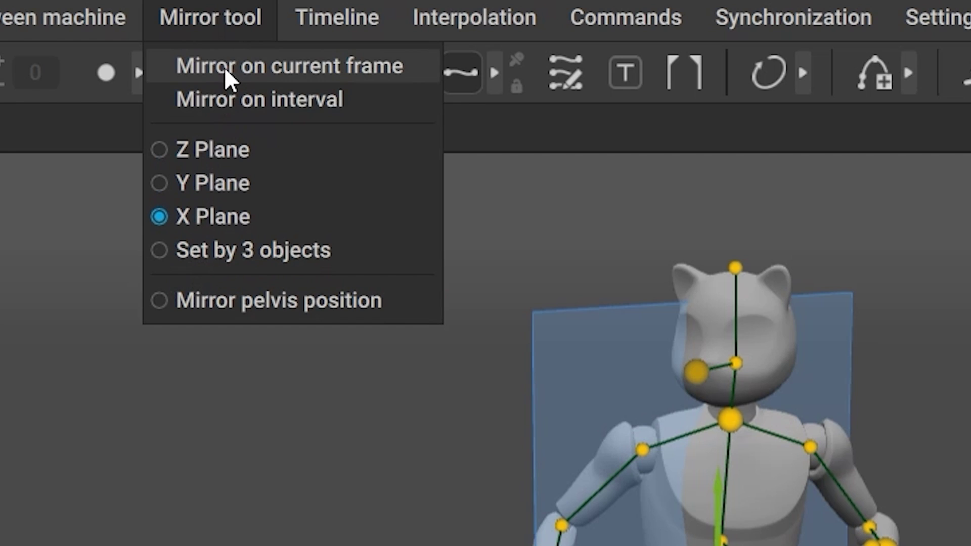
left_click(224, 67)
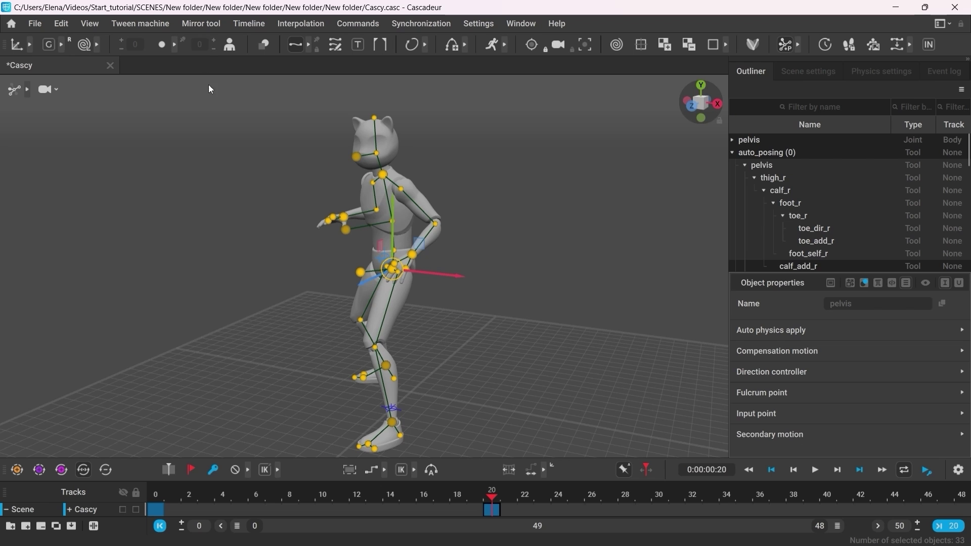
left_click(226, 120)
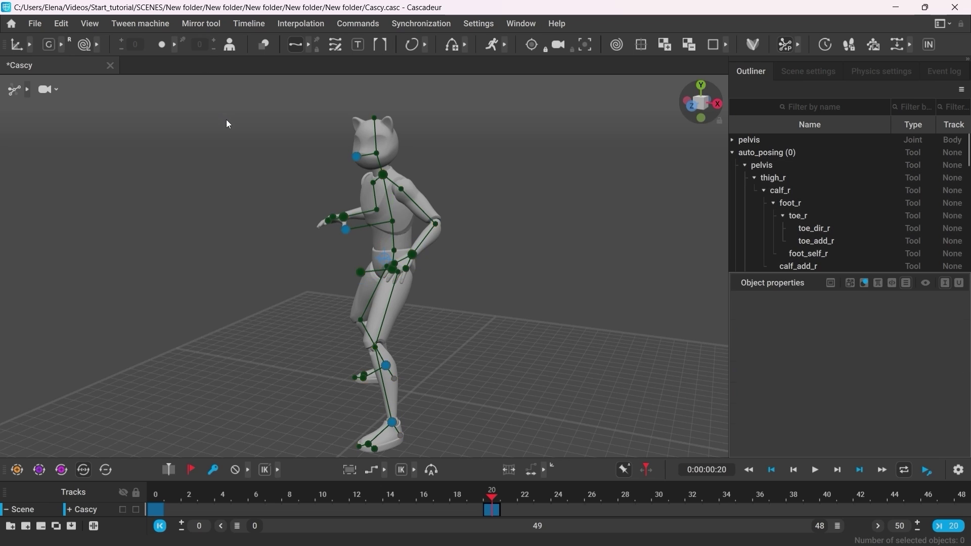
key("ctrl+s")
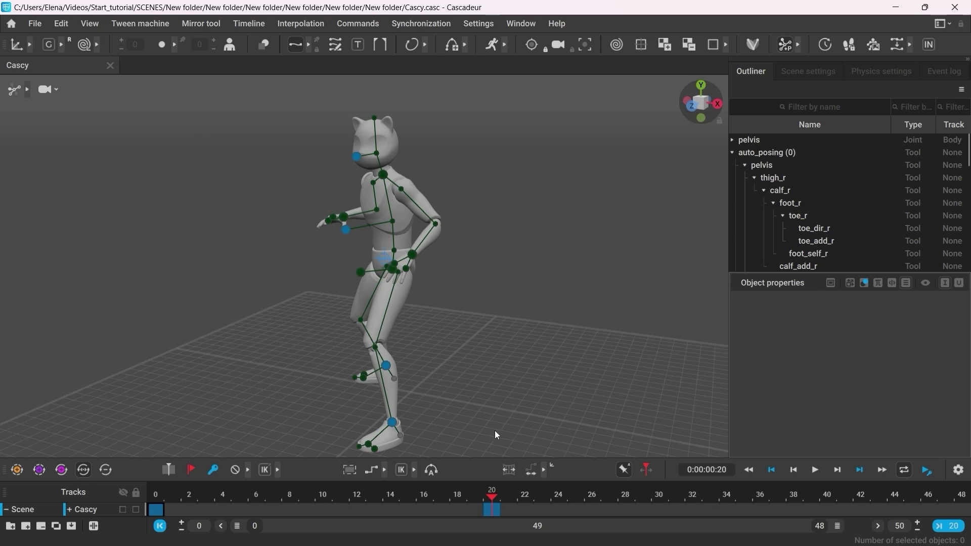
Copy the keyframe at frame 0 to frame 40 so the cycle ends in its starting pose
left_click(159, 496)
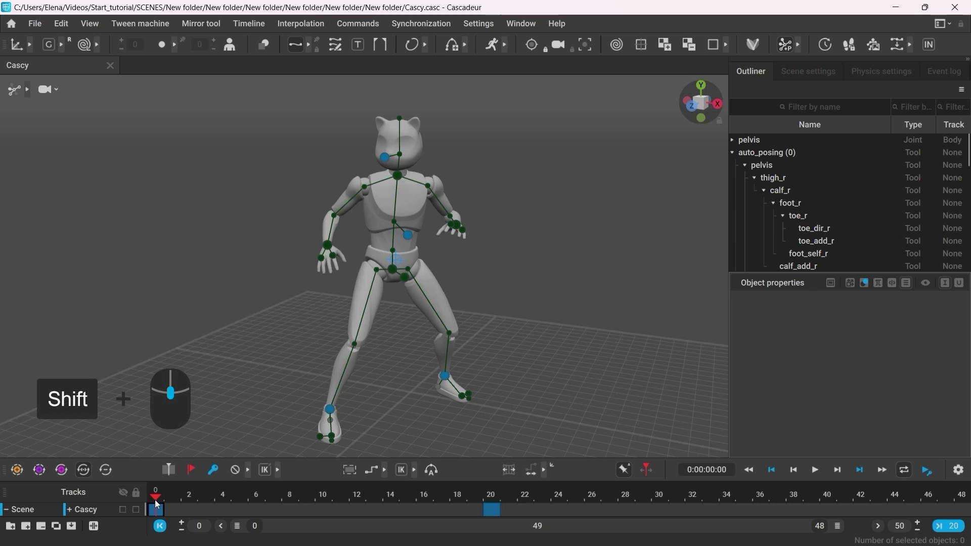
left_click(156, 510, "shift")
left_click_drag(158, 512, 826, 511, "shift")
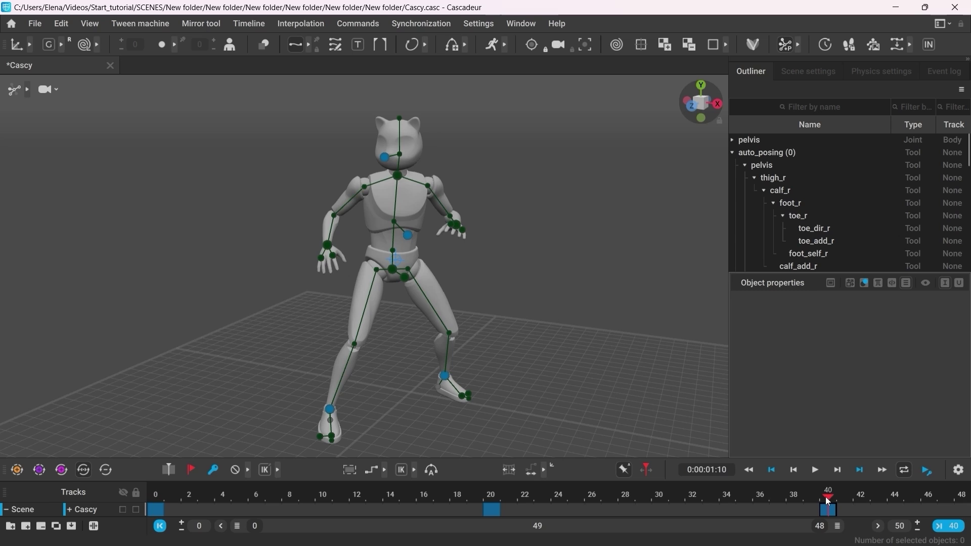
Select the interval from frame 0 to 39 and apply Bezier clamped interpolation to it
left_click(236, 495)
left_click_drag(414, 496, 555, 498)
left_click_drag(477, 494, 454, 499)
left_click(506, 498)
left_click(389, 498)
left_click(161, 510)
left_click_drag(163, 511, 804, 517)
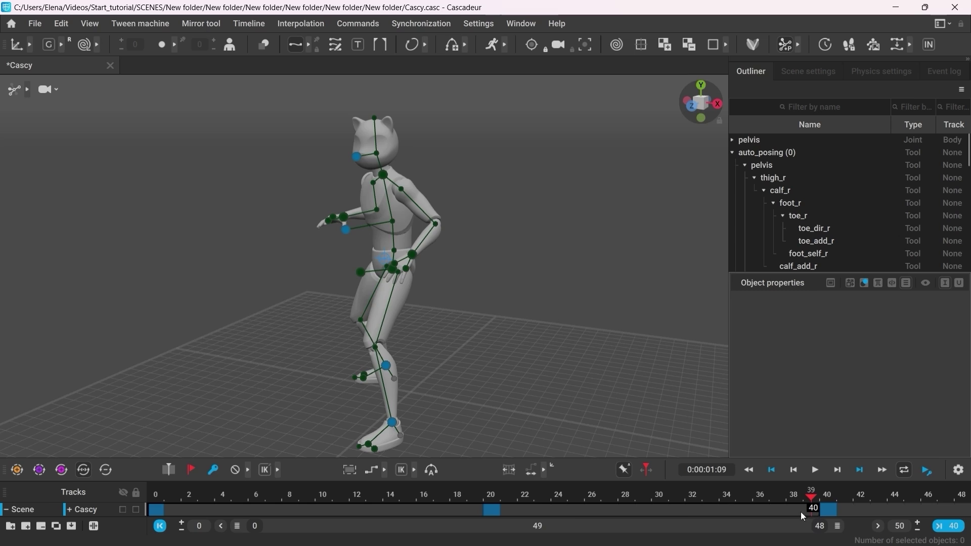
left_click(384, 474)
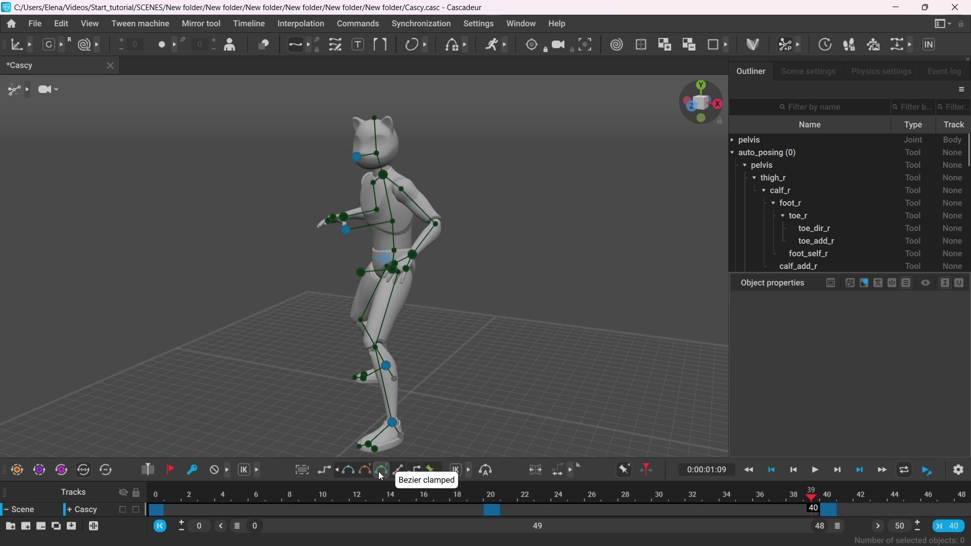
left_click(381, 474)
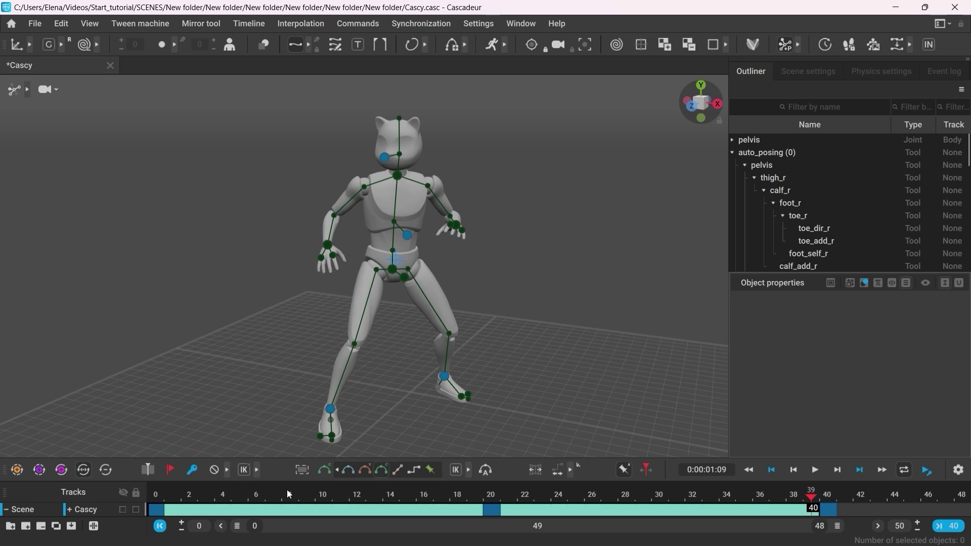
Copy the keyframe at frame 0 to frame 10 to hold the first pose
mouse_move(171, 499)
left_mouse_down()
mouse_move(751, 505)
mouse_move(155, 503)
left_mouse_up()
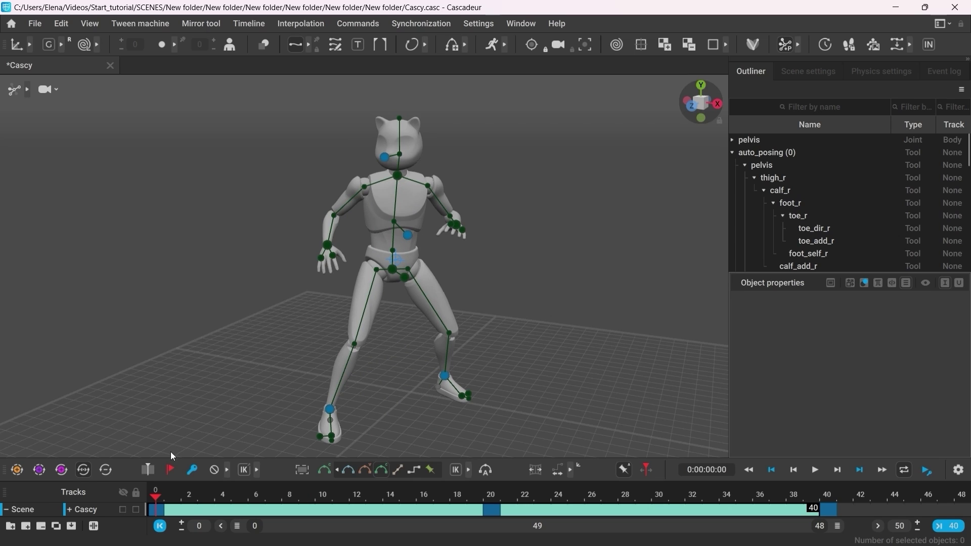
left_click(154, 510)
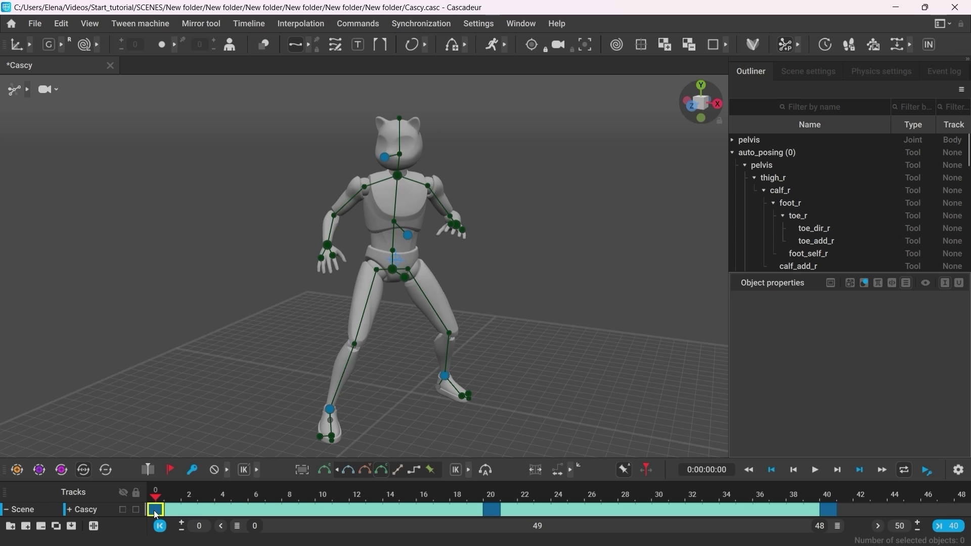
middle_click_drag(154, 512, 322, 508)
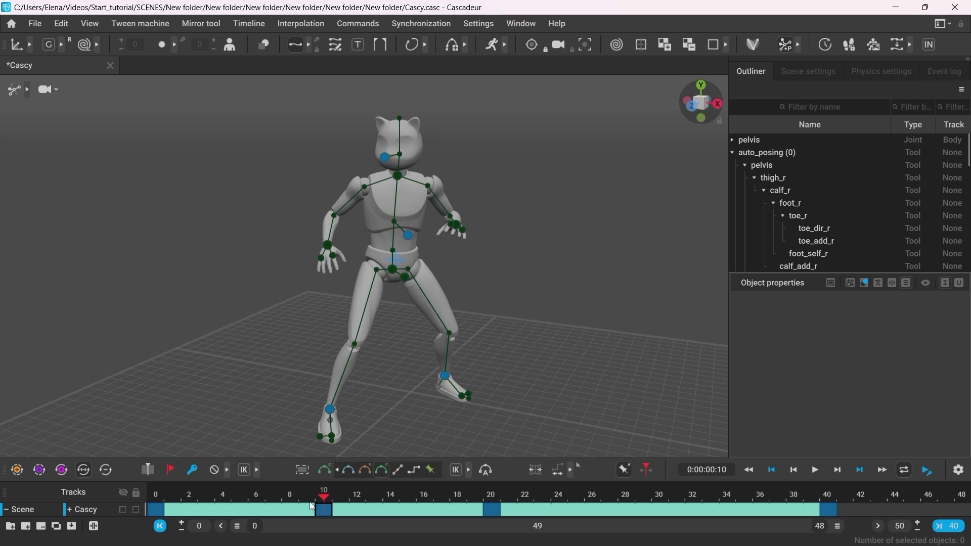
left_click_drag(288, 505, 260, 498)
left_click(156, 508)
mouse_move(320, 513)
left_mouse_down()
mouse_move(157, 501)
mouse_move(487, 502)
mouse_move(322, 506)
left_mouse_up()
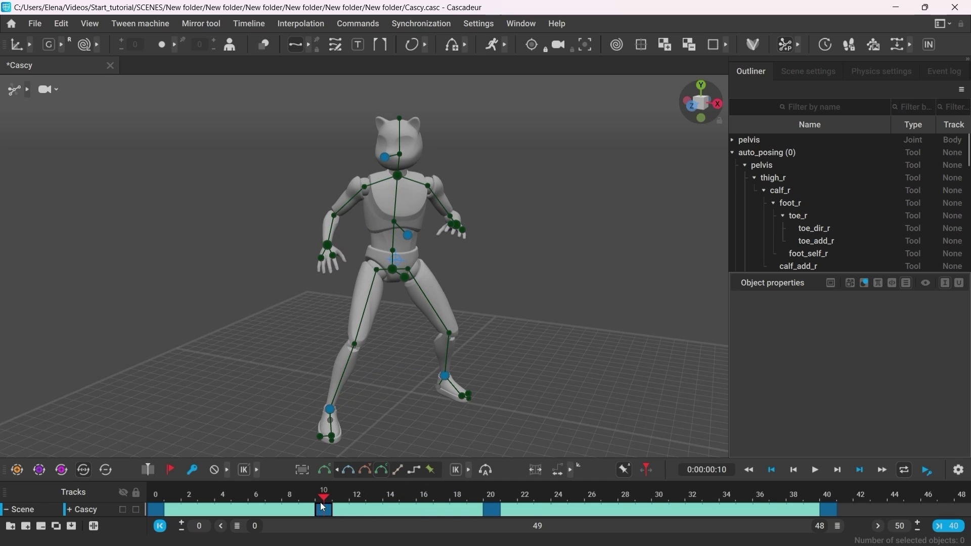
Copy the keyframe at frame 20 to frame 30 to hold the mirrored pose
left_click_drag(326, 496, 501, 511)
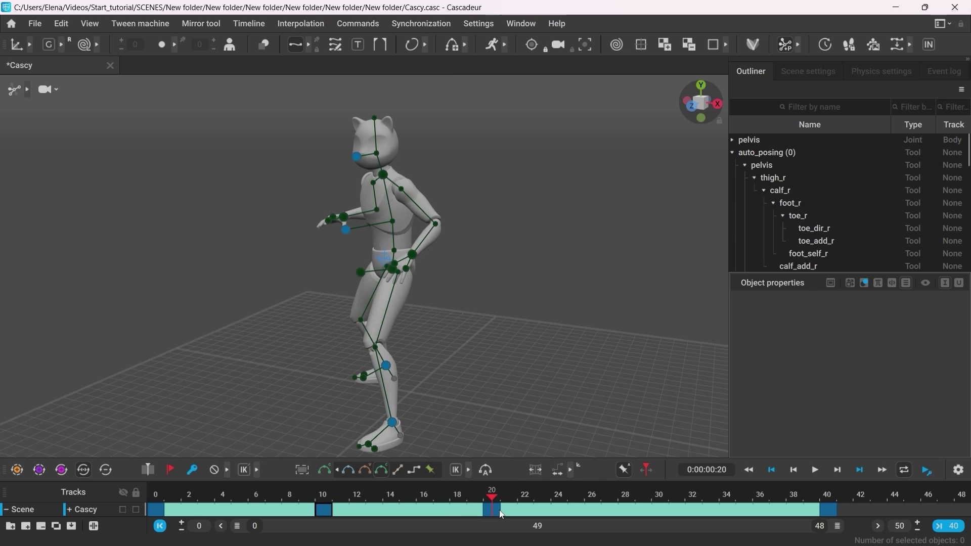
left_click(493, 511)
left_click_drag(494, 512, 793, 515)
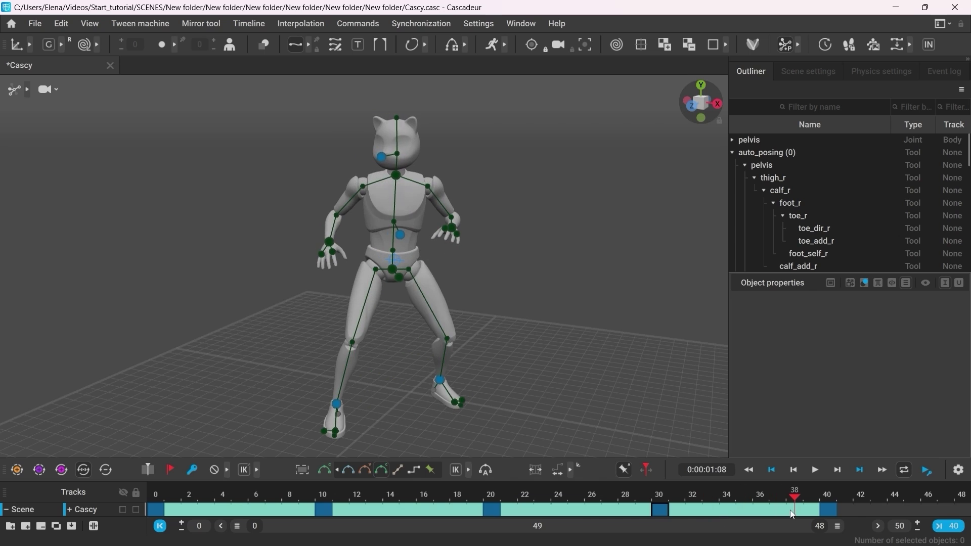
Fit the visible timeline range to frames 0 to 40 and play the looping animation
left_click(953, 526)
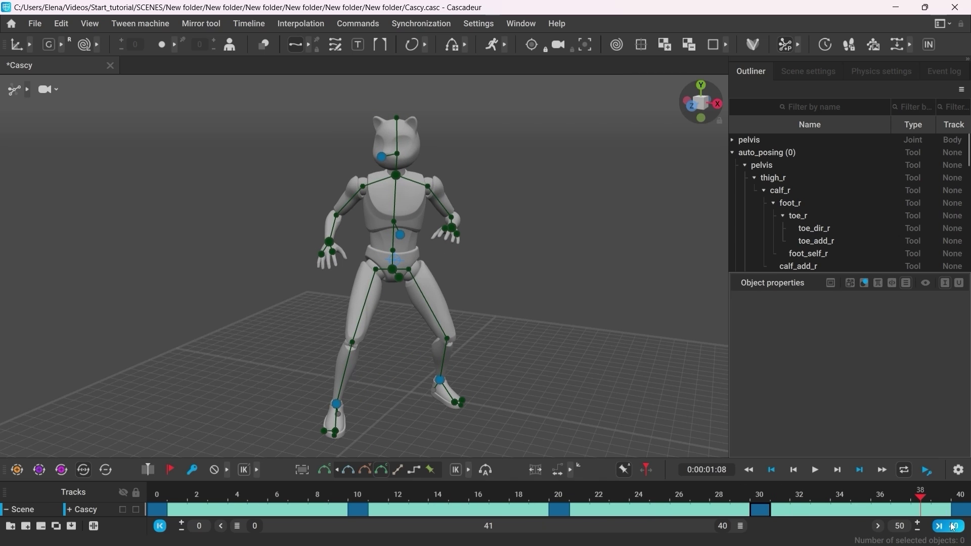
left_click(813, 476)
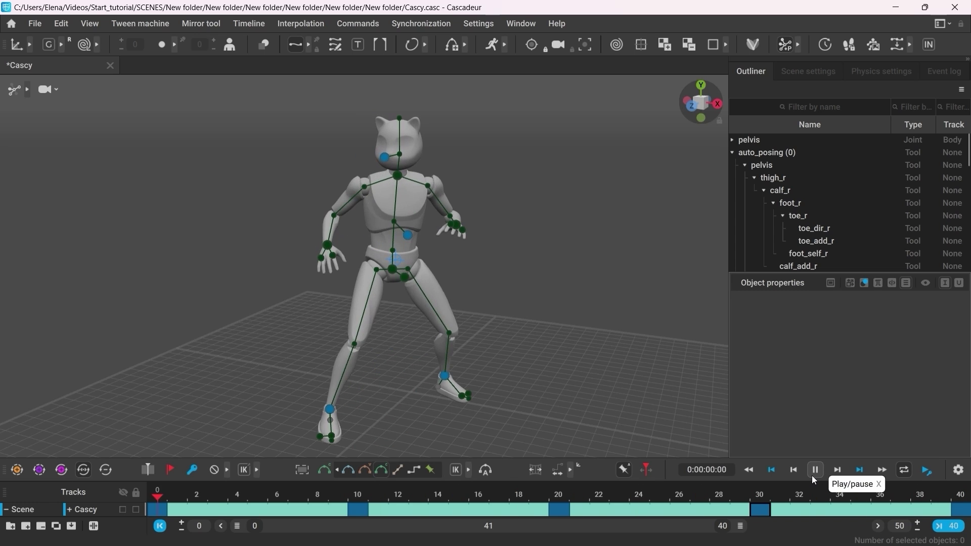
left_click(813, 475)
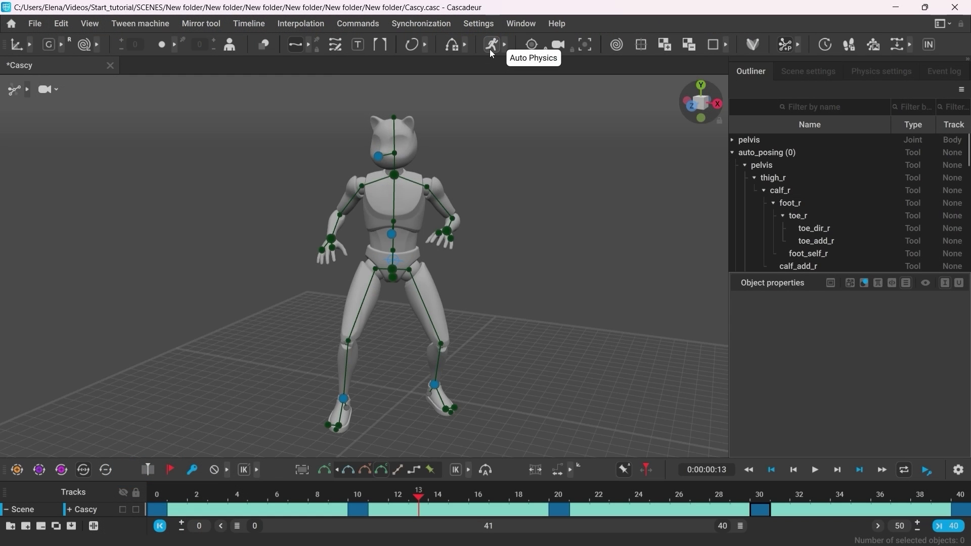
Enable Auto Physics and move its green ghost to the other side of the character, comparing both in playback
left_click(490, 50)
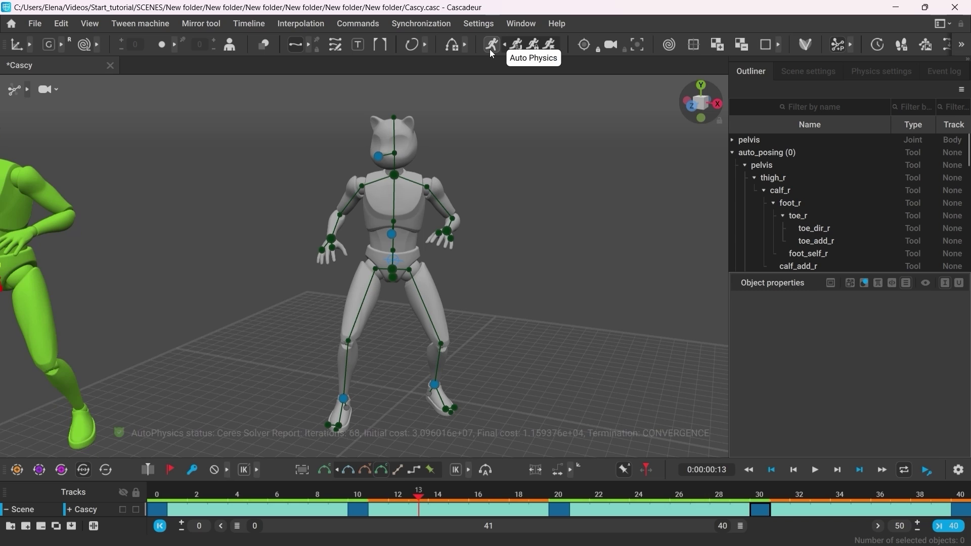
scroll(521, 223, "down", 2)
left_click(110, 256)
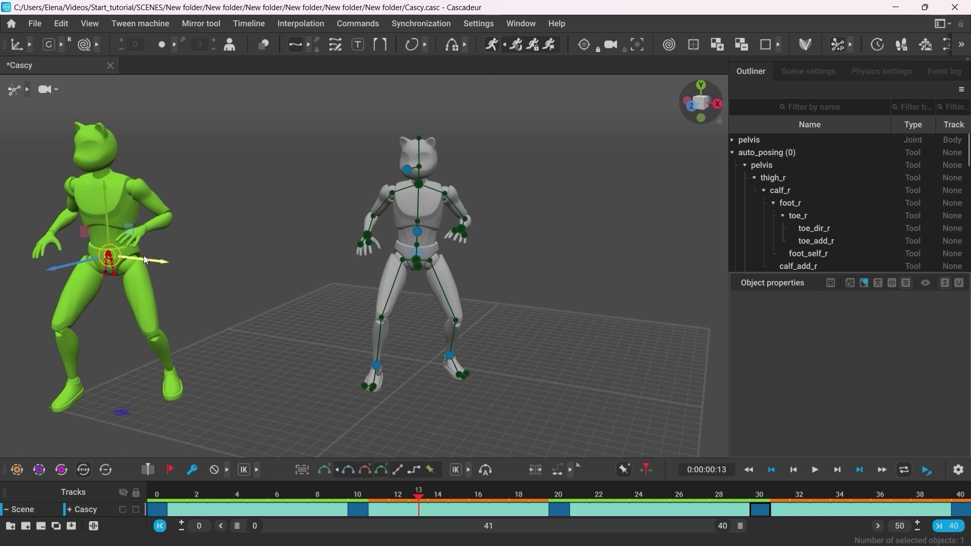
left_click_drag(154, 261, 490, 350)
left_click_drag(430, 307, 638, 284)
right_click_drag(640, 289, 538, 336)
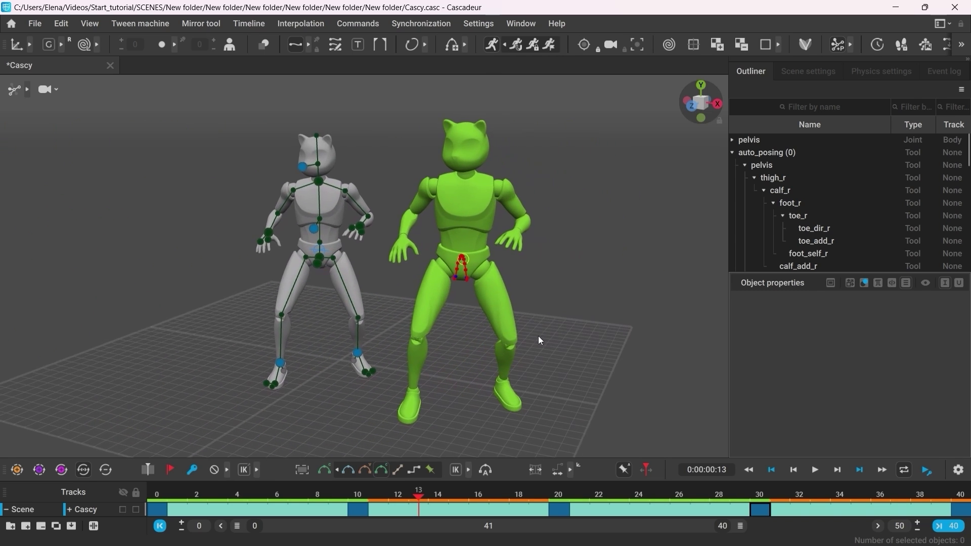
left_click(815, 470)
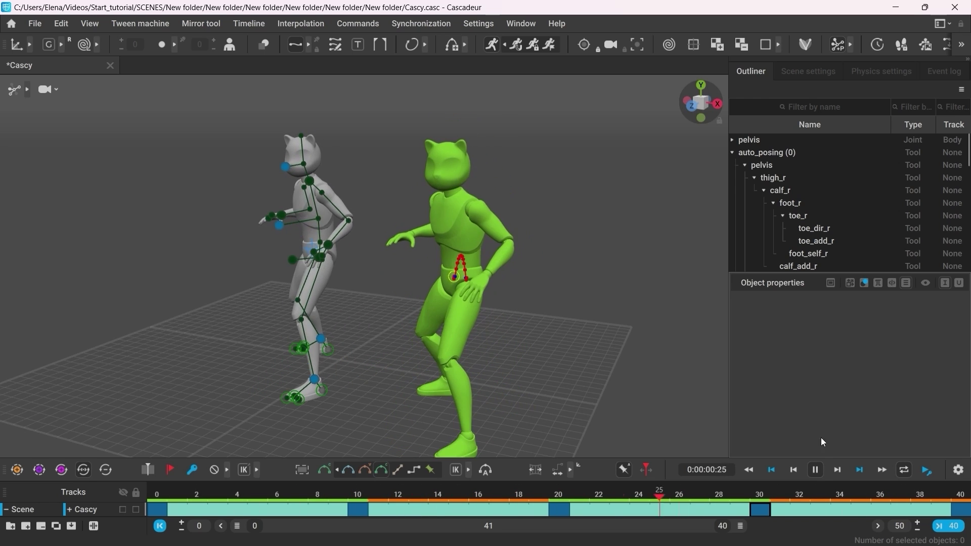
left_click(815, 470)
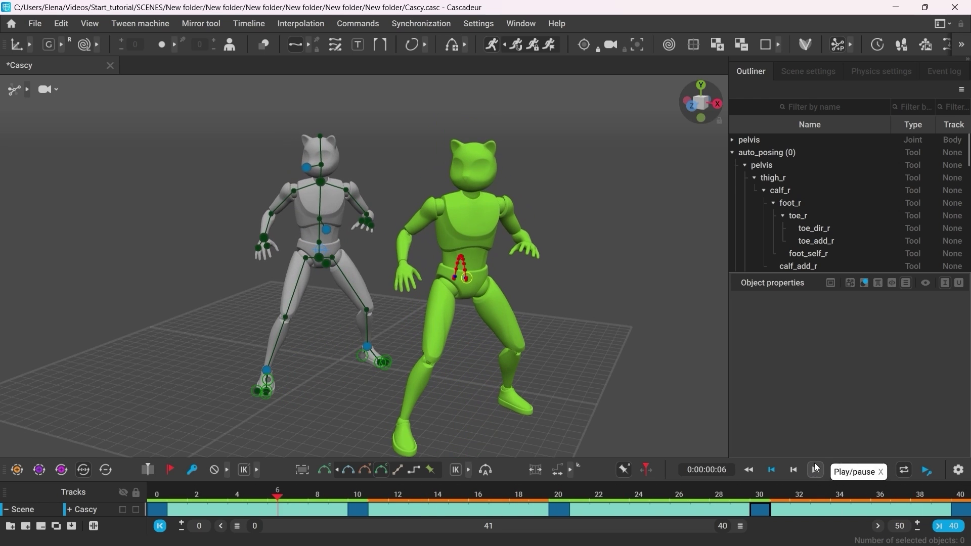
Show the Physics settings and enlarge their area so the AutoPhysics options fit
left_click(878, 74)
left_click_drag(809, 273, 806, 361)
left_click_drag(728, 253, 664, 259)
left_click_drag(737, 362, 738, 393)
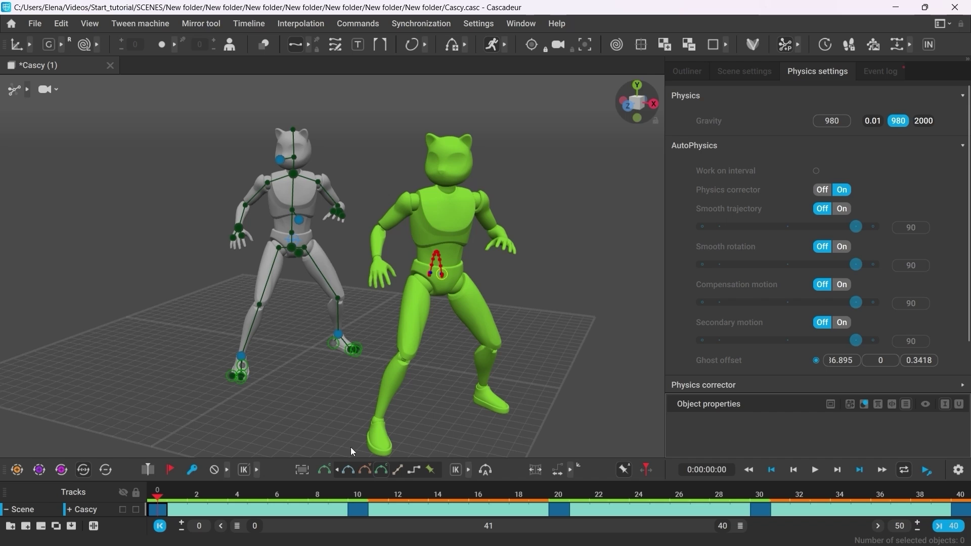
Examine the contact points on both feet up close while scrubbing between frames 0 and 15, and play the animation
right_click_drag(226, 402, 497, 414, "alt")
middle_click_drag(497, 414, 551, 309, "alt")
right_click_drag(232, 399, 369, 410, "alt")
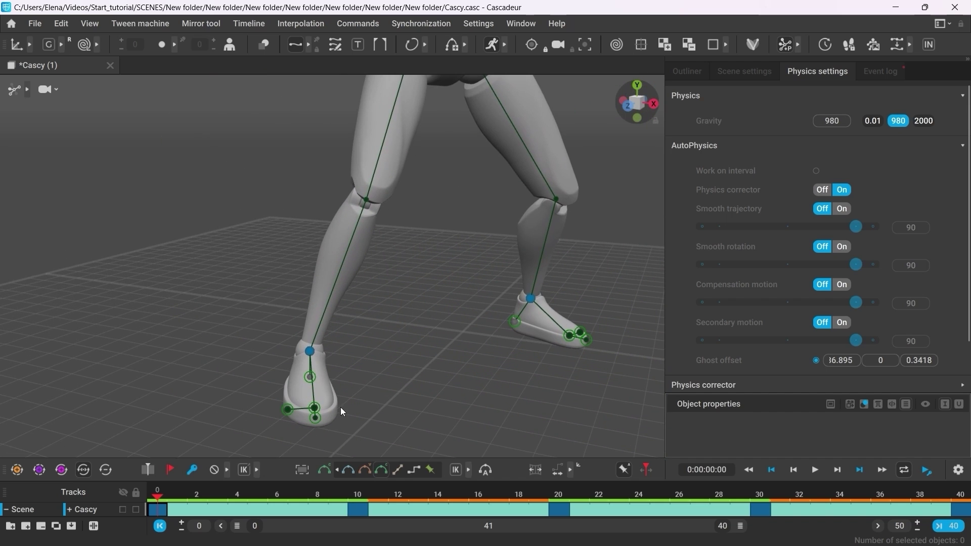
left_click_drag(187, 495, 295, 503)
left_click_drag(322, 509, 210, 496)
middle_click_drag(514, 416, 484, 421, "alt")
left_click_drag(377, 493, 460, 440)
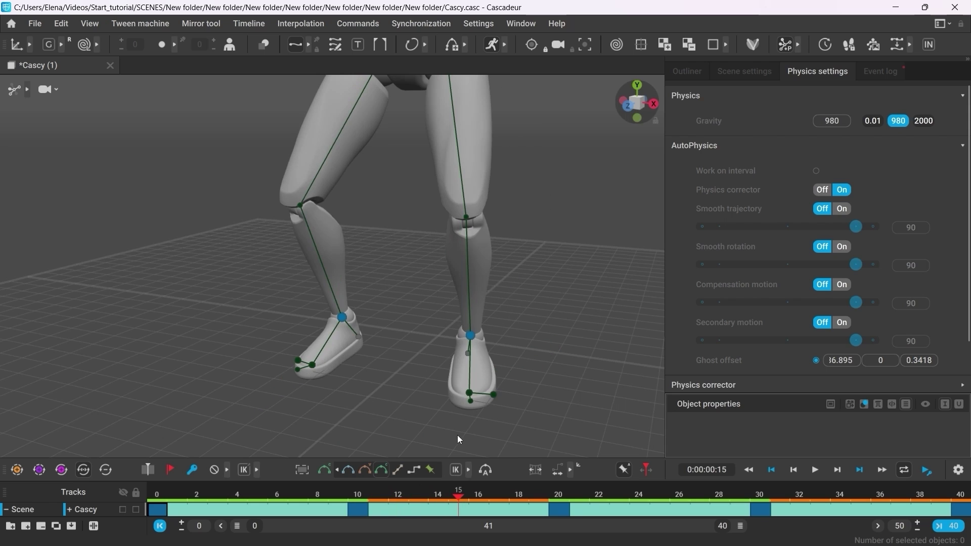
right_click_drag(551, 383, 234, 333, "alt")
middle_click_drag(423, 316, 326, 369, "alt")
right_click_drag(326, 369, 285, 380, "alt")
mouse_move(387, 498)
left_mouse_down()
mouse_move(390, 488)
mouse_move(505, 501)
mouse_move(383, 511)
left_mouse_up()
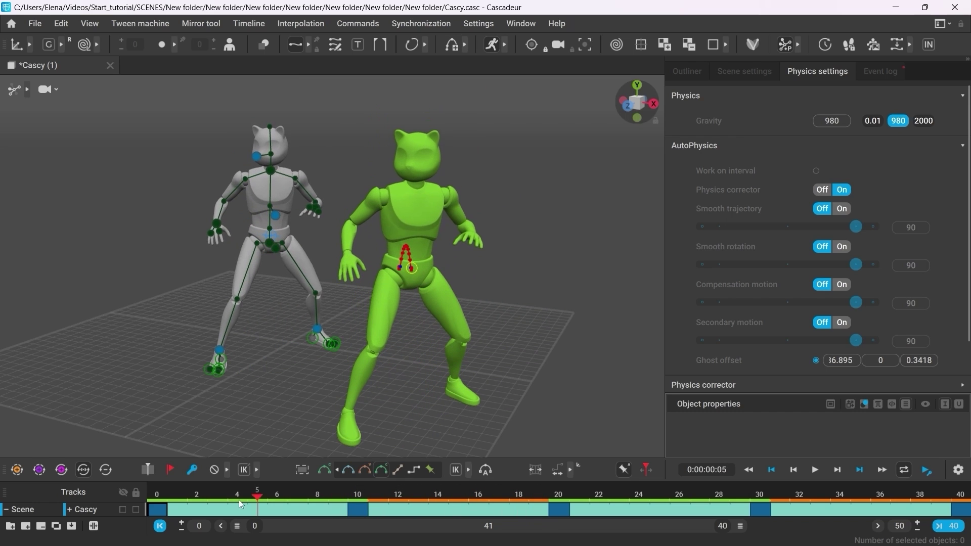
left_click(819, 470)
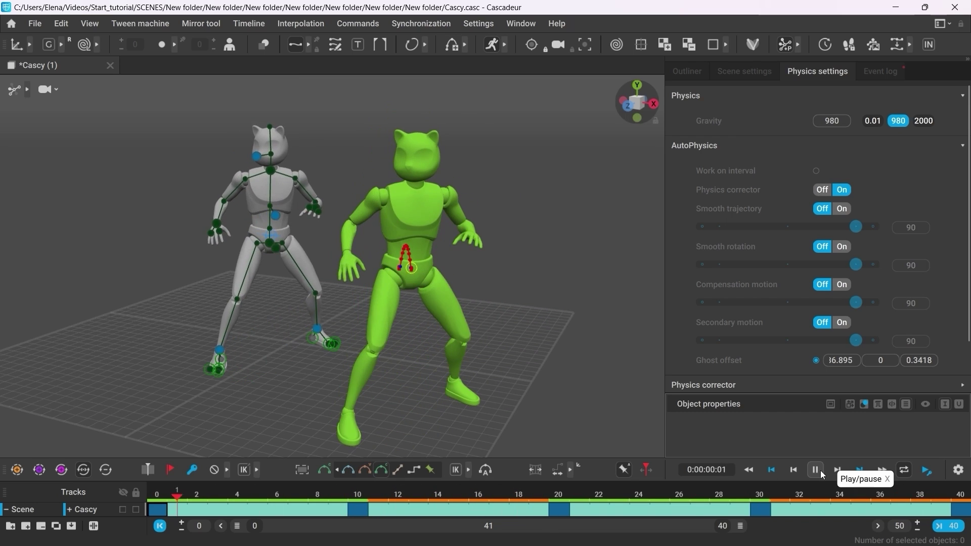
left_click(821, 471)
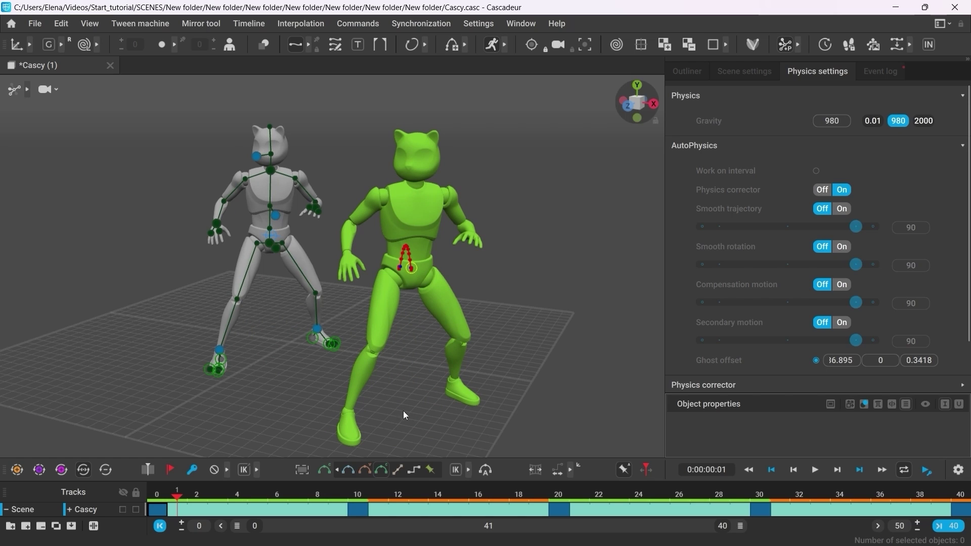
Lengthen the interval after the keyframe at frame 10 until the following keyframe sits at frame 28
left_click(359, 510)
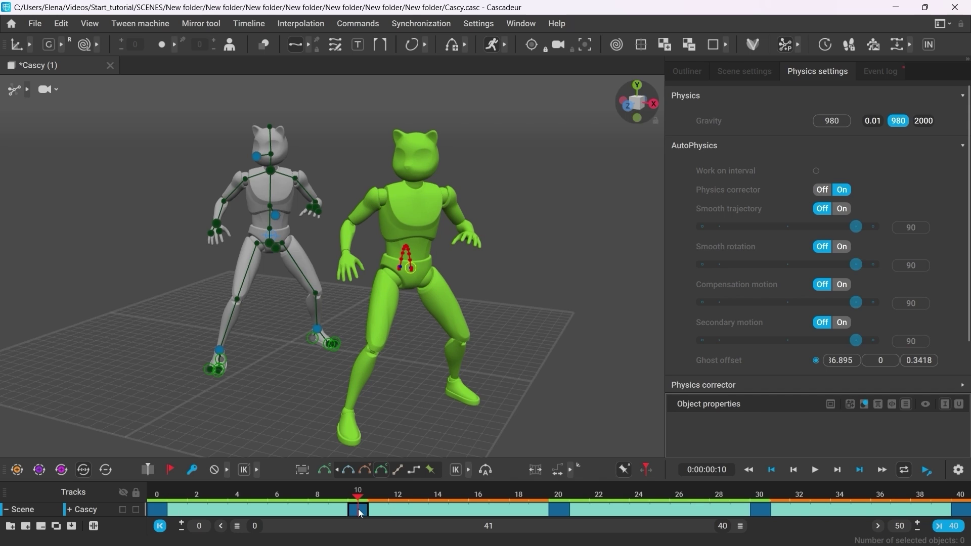
key("plus")
key("plus")
key("plus")
key("plus")
key("plus")
key("plus")
key("plus")
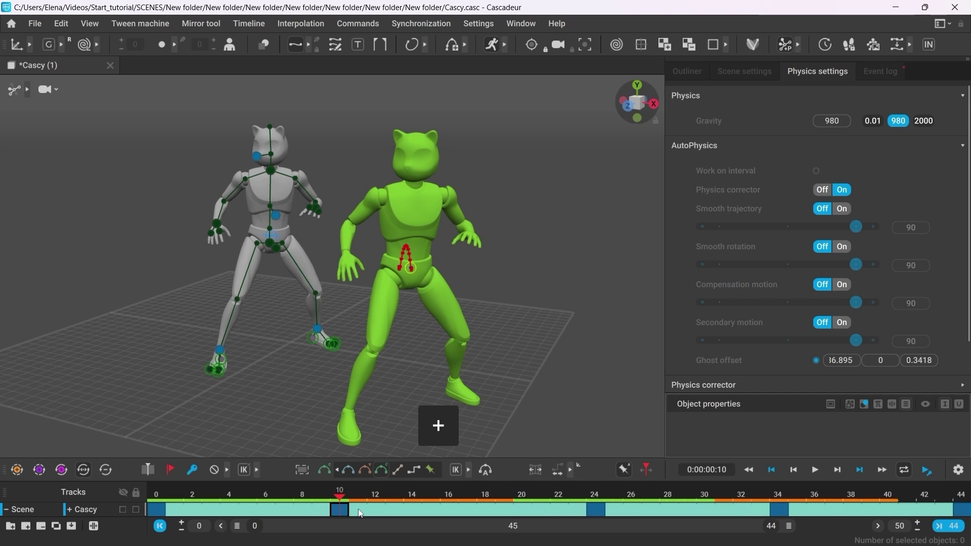
key("plus")
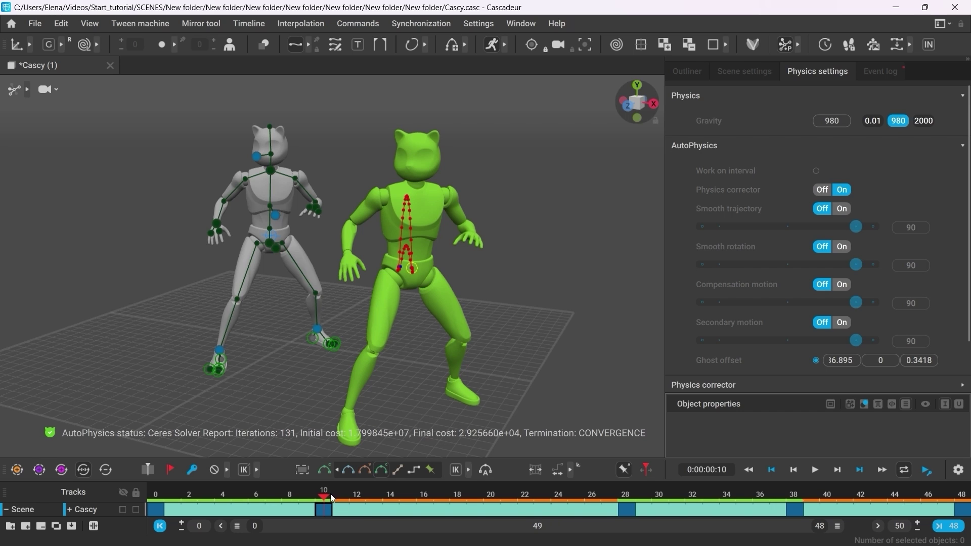
Examine the physics ghost's jump over the lengthened interval by scrubbing the timeline and playing the animation
left_click_drag(332, 499, 481, 508)
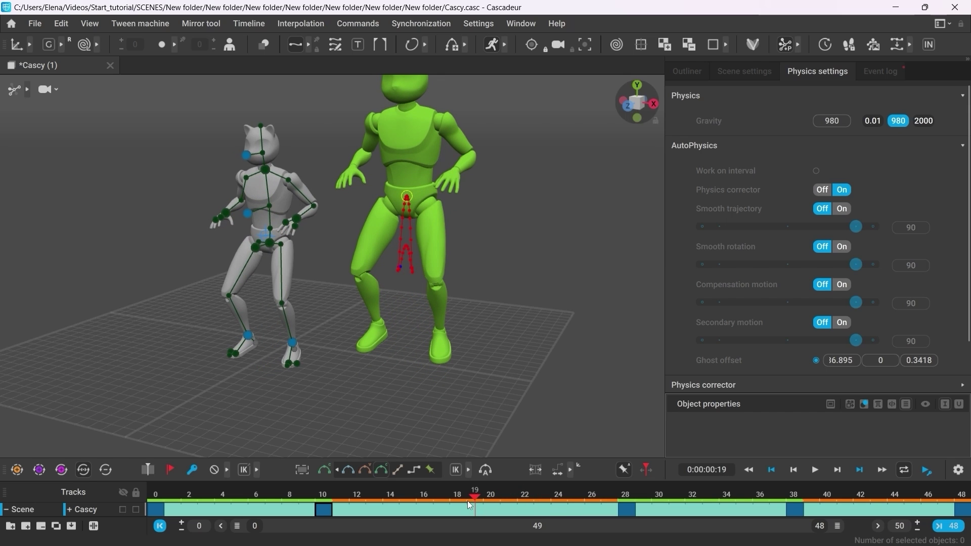
middle_click_drag(425, 369, 451, 407, "alt")
scroll(439, 389, "down", 1)
scroll(440, 391, "down", 1)
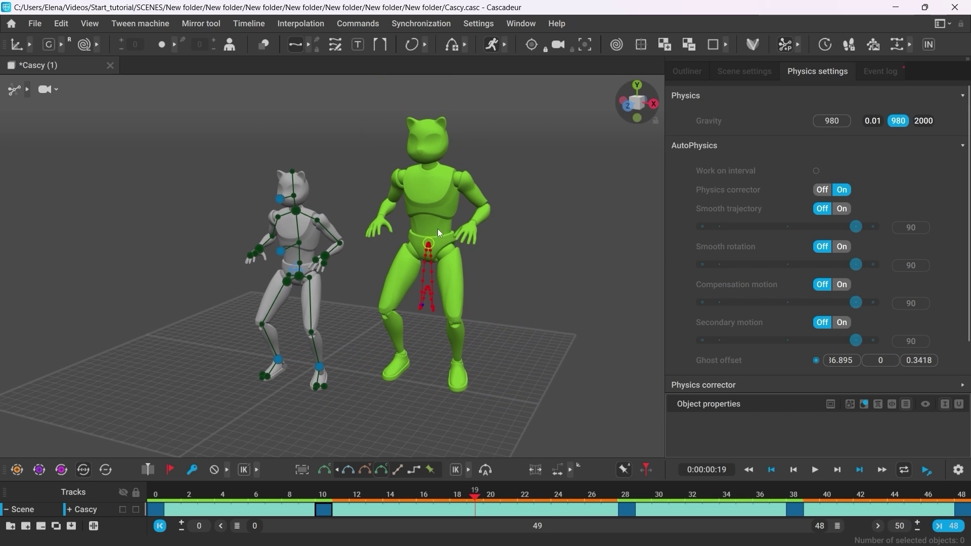
left_click_drag(330, 494, 711, 506)
left_click(816, 470)
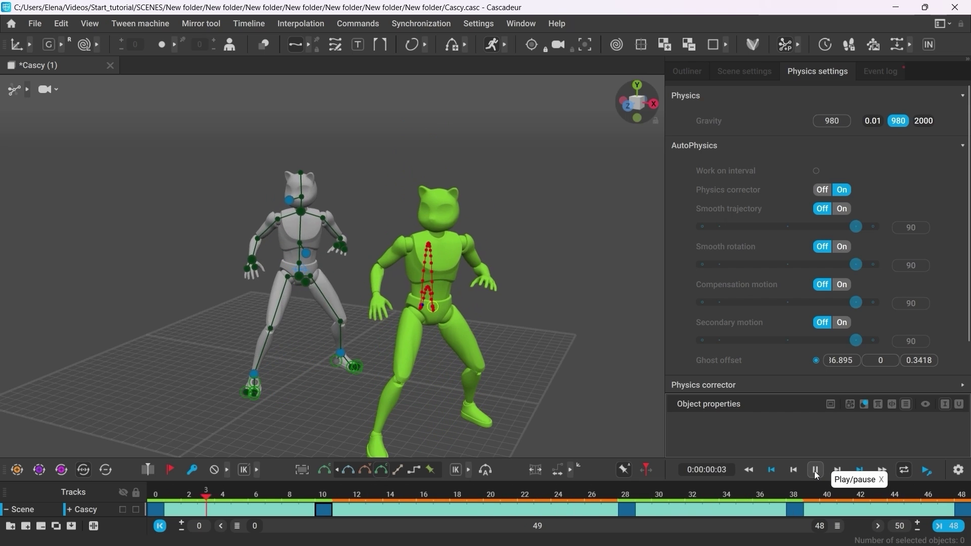
left_click(816, 474)
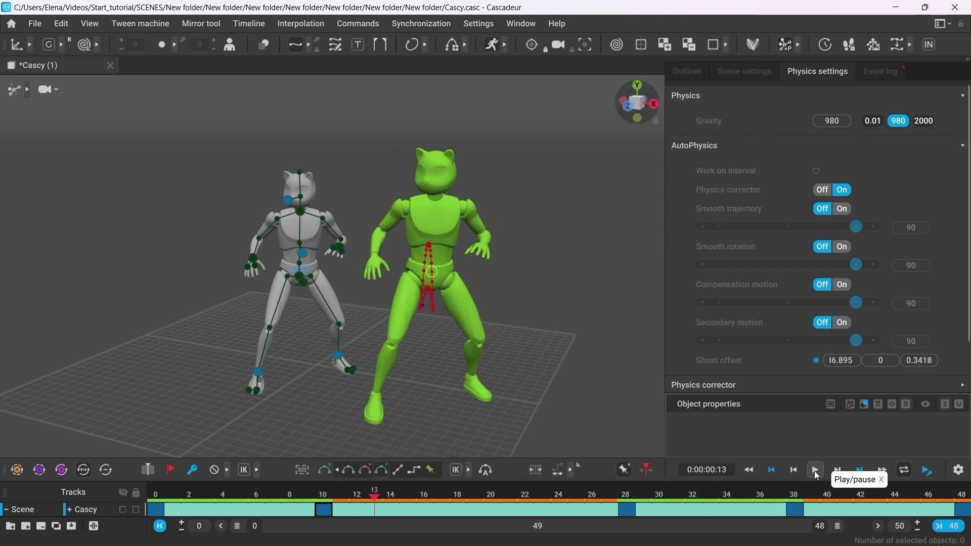
Shorten the interval after frame 10 until the following keyframe sits at frame 20 again
left_click(327, 511)
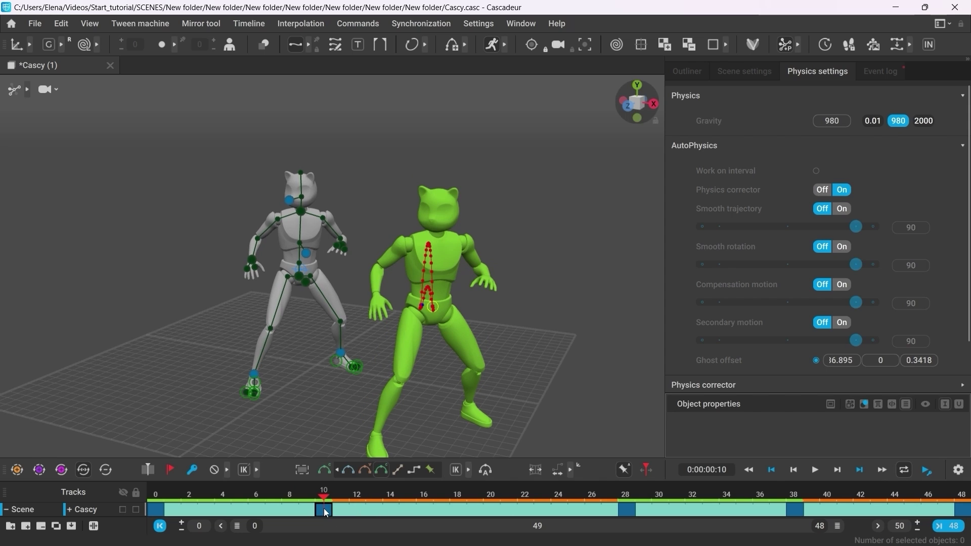
scroll(326, 512, "up", 5)
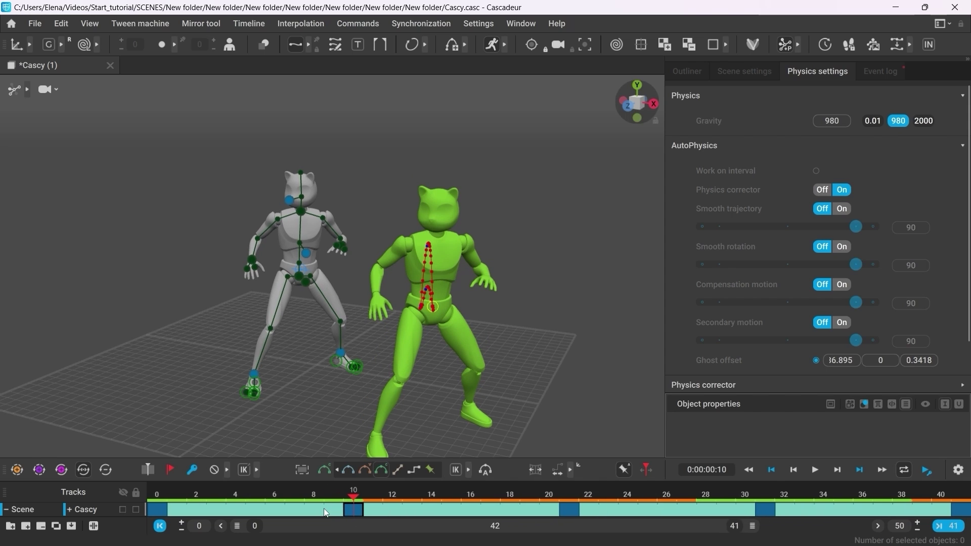
key("minus")
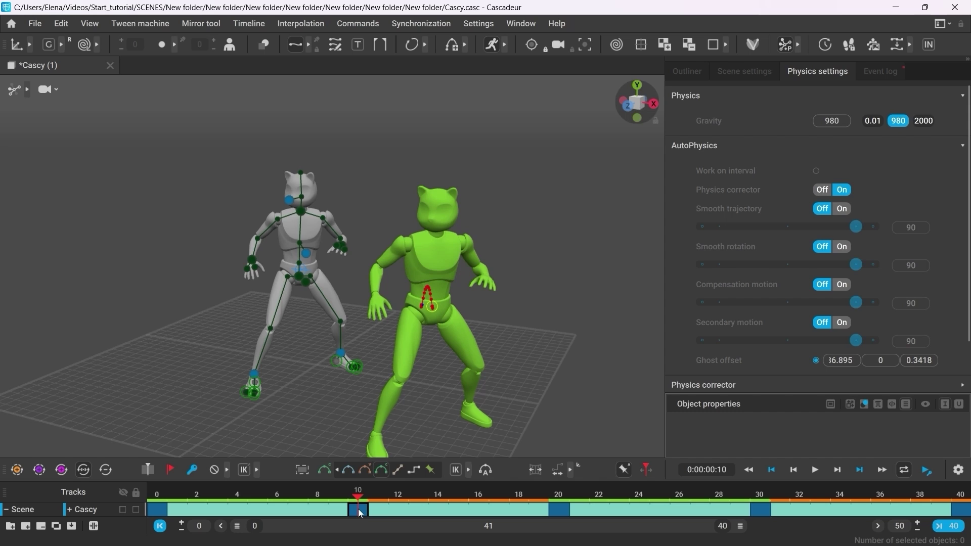
mouse_move(358, 509)
middle_mouse_down()
mouse_move(463, 514)
mouse_move(284, 511)
mouse_move(355, 513)
middle_mouse_up()
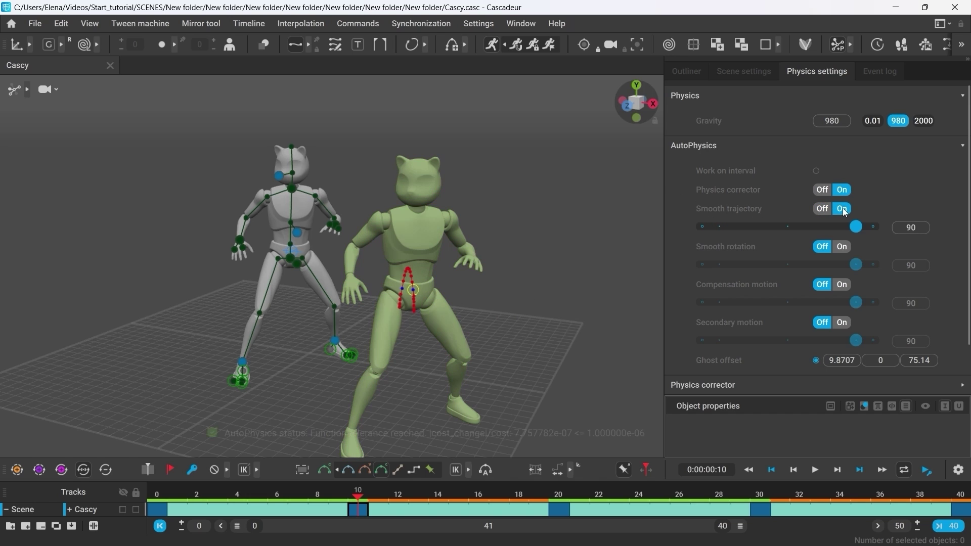
Lower the AutoPhysics Smooth trajectory value to 10 and play the animation to judge the ghost's motion
mouse_move(856, 231)
left_mouse_down()
mouse_move(735, 230)
mouse_move(859, 227)
left_mouse_up()
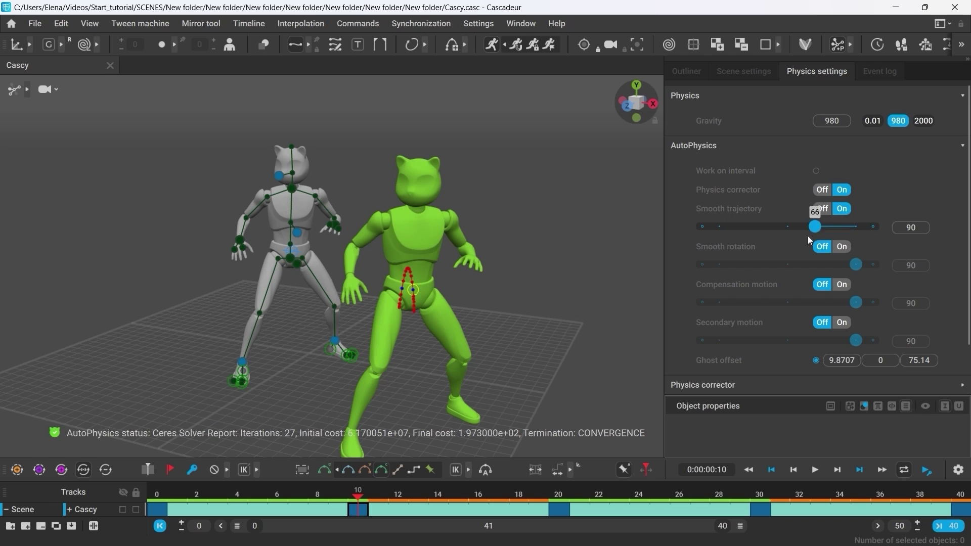
left_click_drag(722, 238, 723, 237)
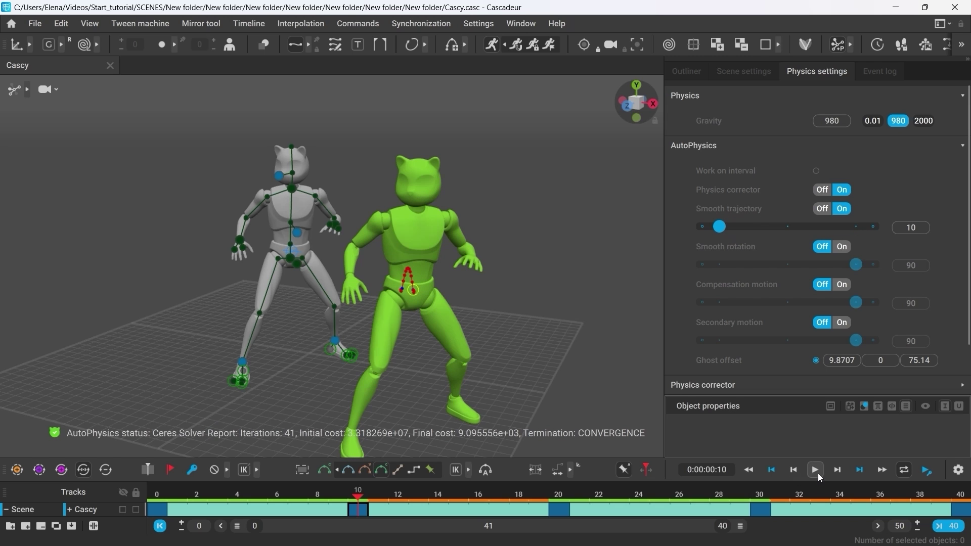
left_click(815, 470)
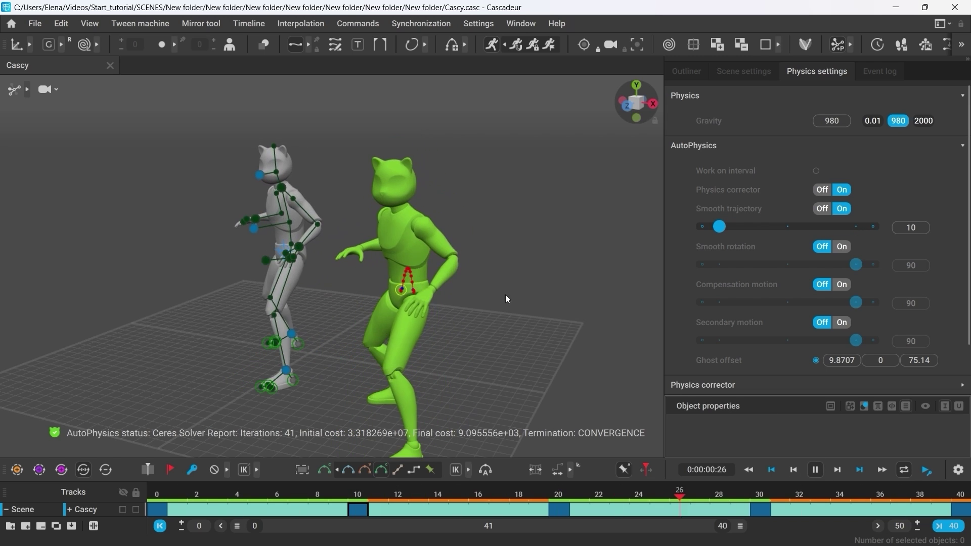
left_click(815, 471)
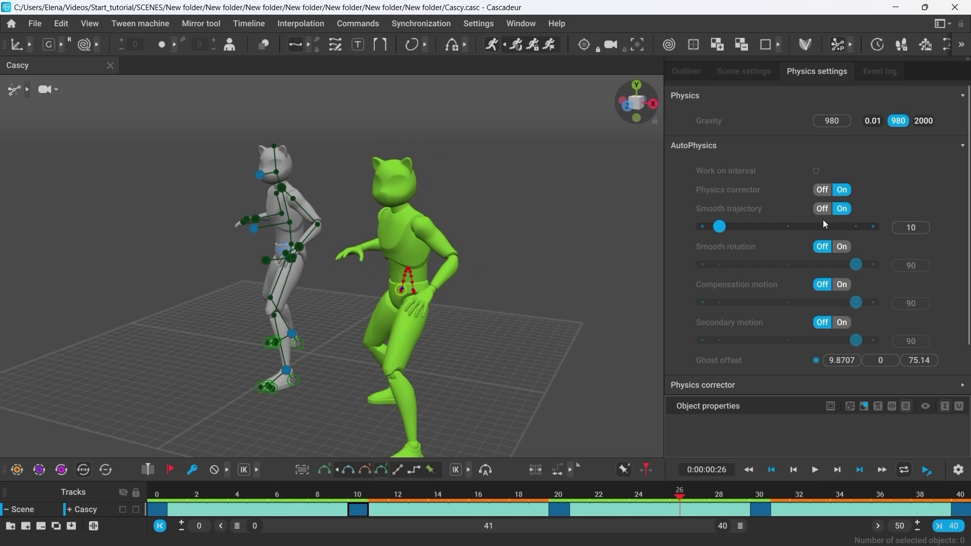
Set the Smooth trajectory value to 90 and play the animation
left_click_drag(855, 232, 857, 232)
left_click(810, 471)
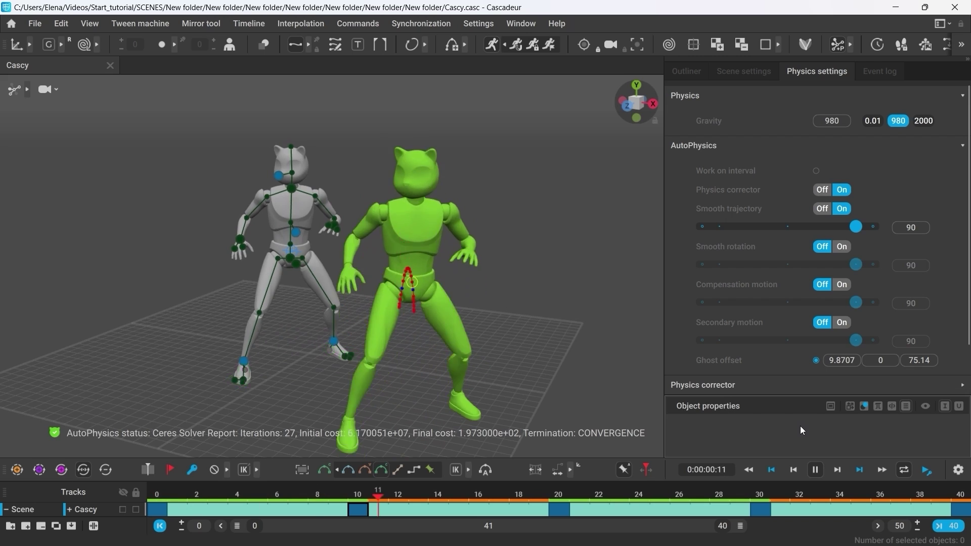
left_click(816, 470)
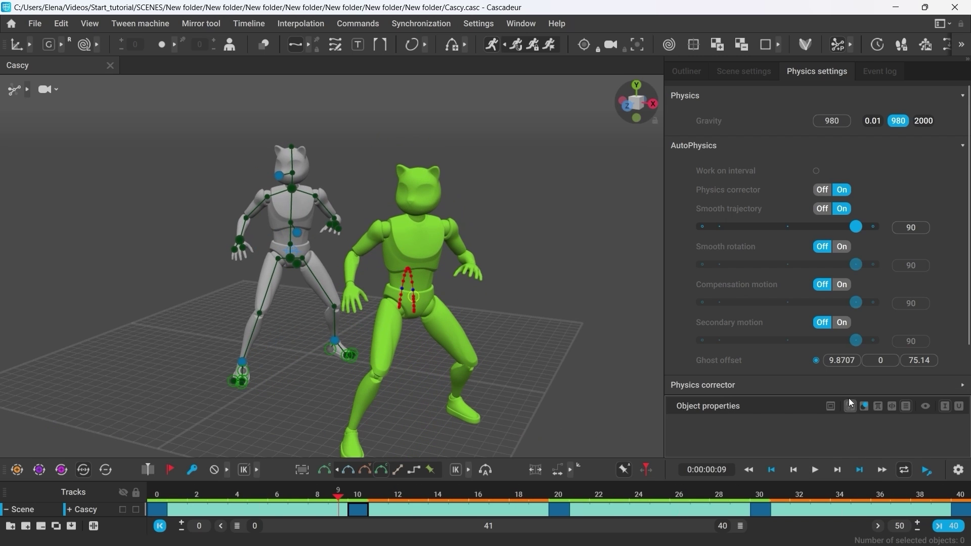
Turn off the ghost offset so the ghost overlaps the character, and scrub the timeline to frame 30
left_click(817, 361)
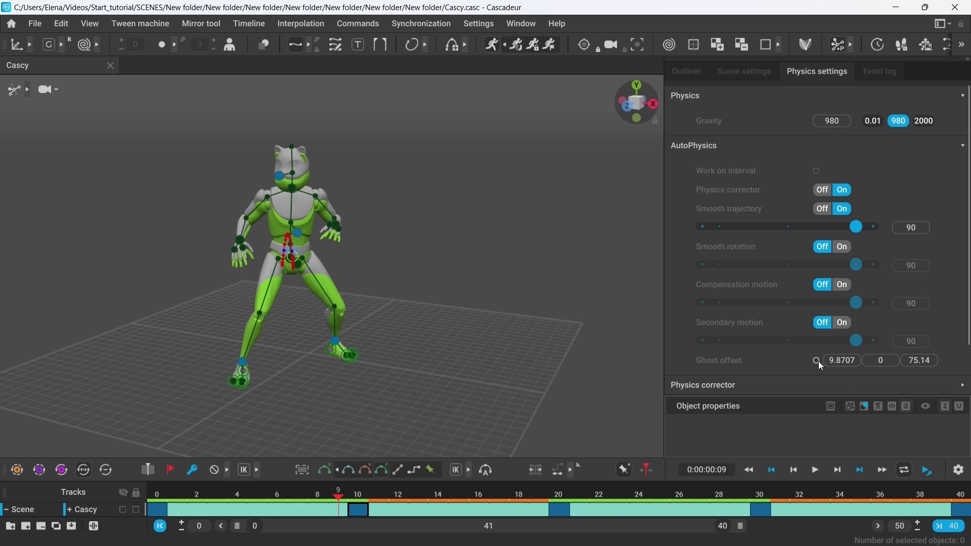
left_click_drag(261, 496, 751, 514)
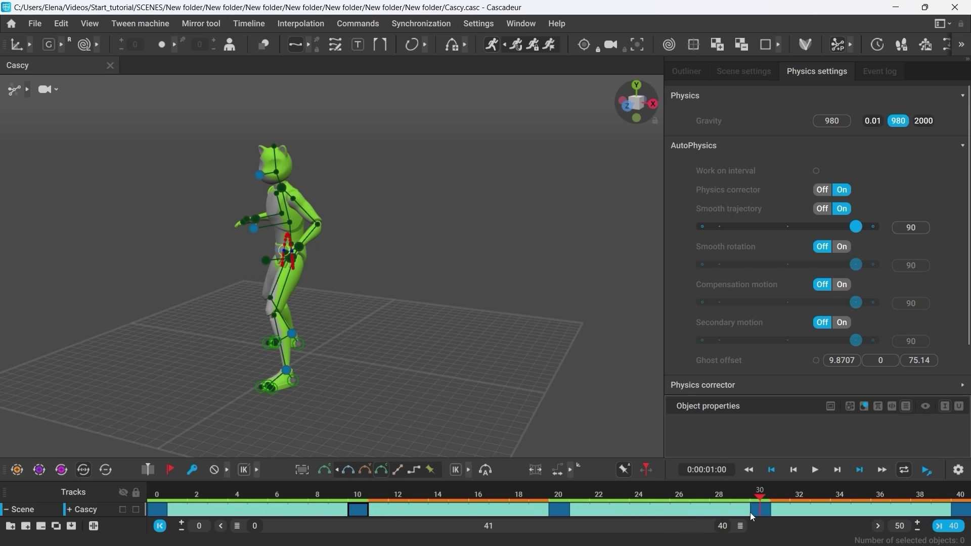
Turn the ghost offset back on and enable AutoPhysics Compensation motion with a value of 95
left_click(817, 361)
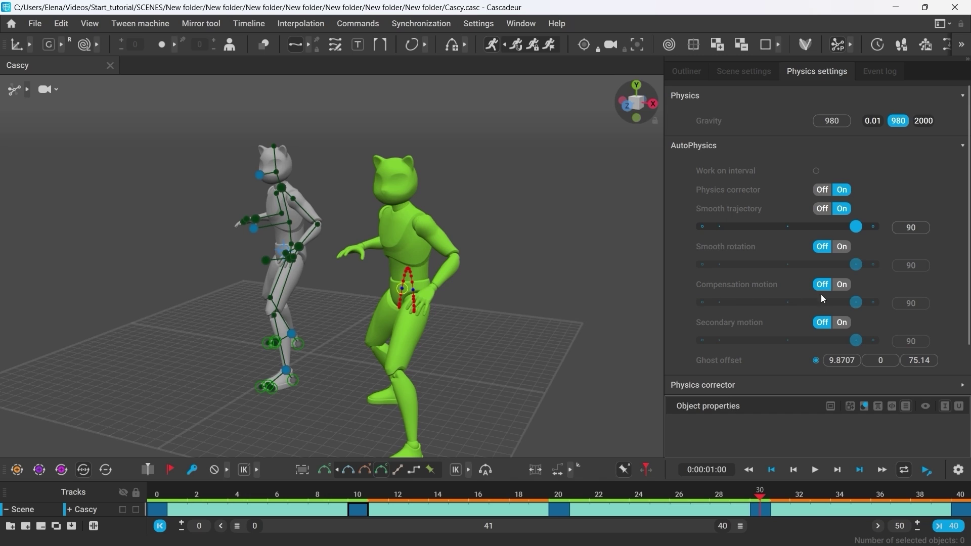
left_click(842, 285)
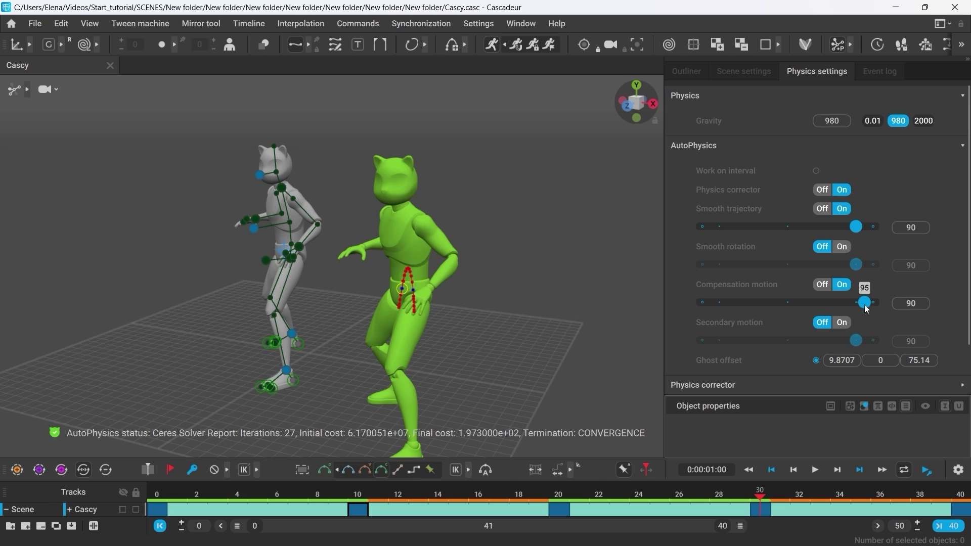
left_click_drag(864, 304, 864, 304)
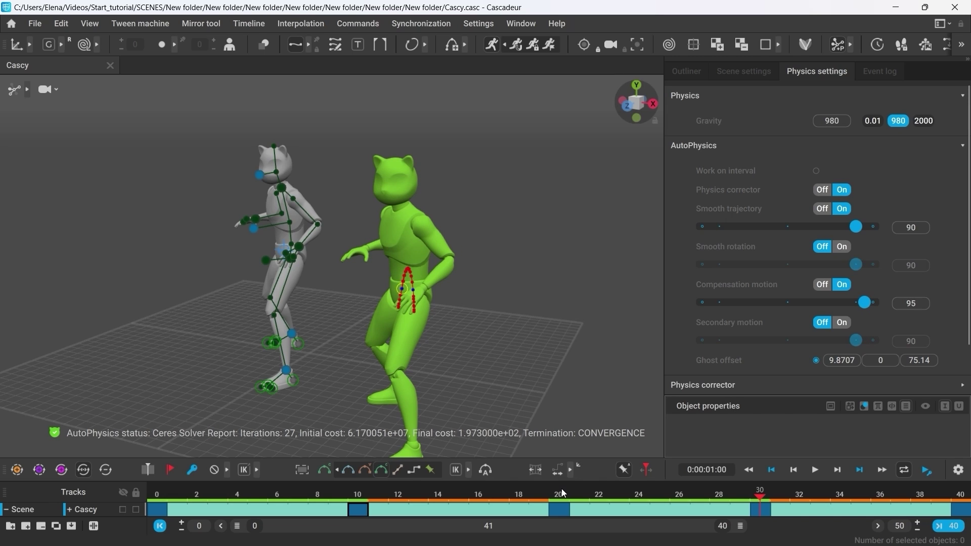
Scrub and play the animation to judge the compensation motion on the ghost, then return to frame 20
left_click_drag(562, 490, 680, 503)
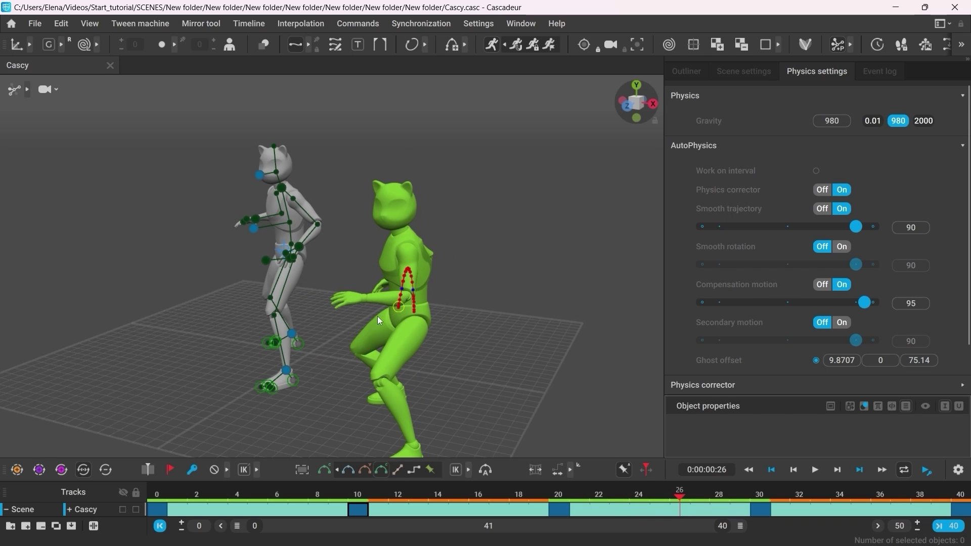
mouse_move(572, 479)
left_mouse_down()
mouse_move(579, 493)
mouse_move(557, 496)
mouse_move(657, 496)
mouse_move(580, 497)
left_mouse_up()
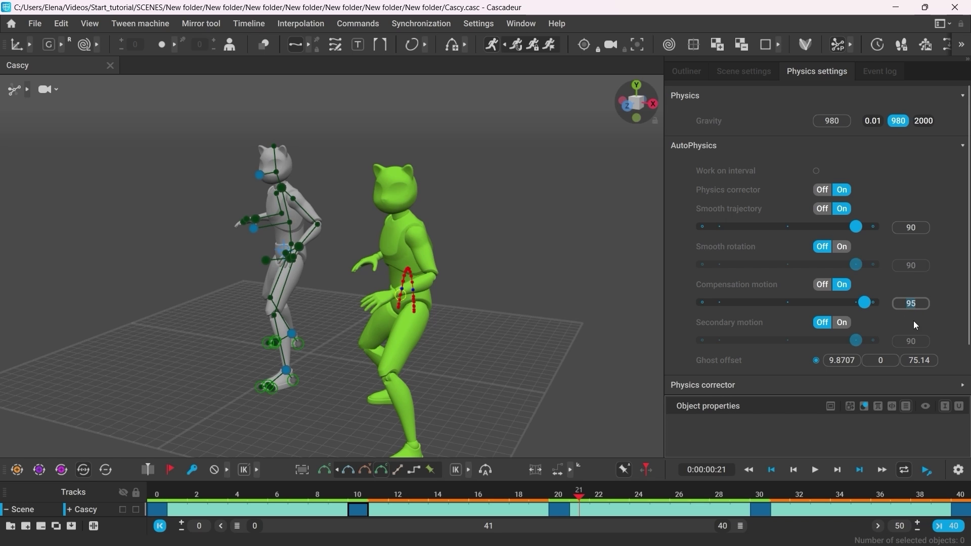
left_click(815, 471)
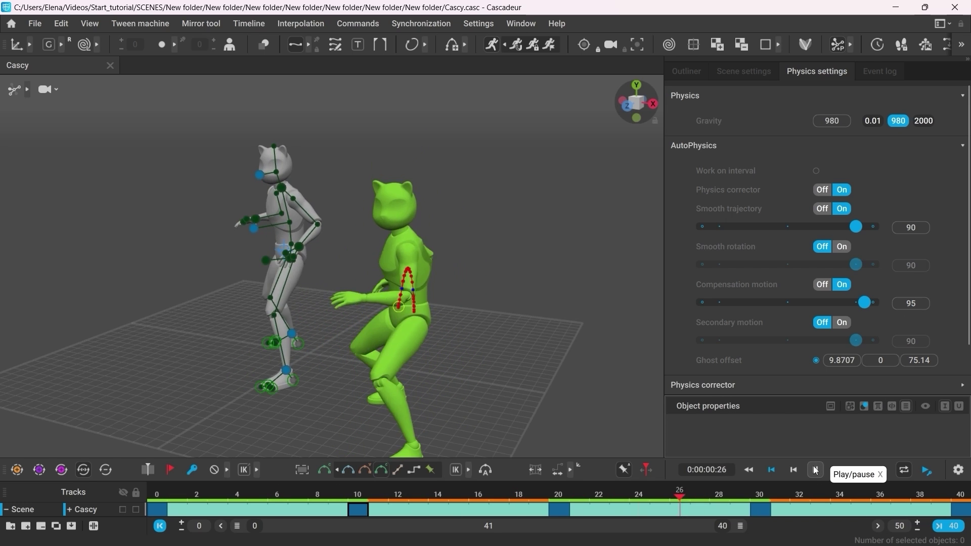
left_click(815, 470)
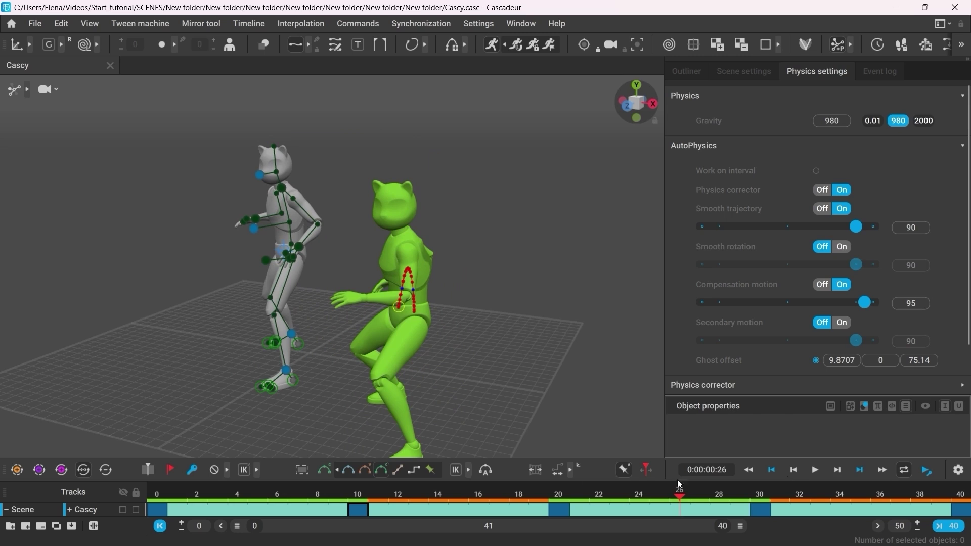
left_click(559, 496)
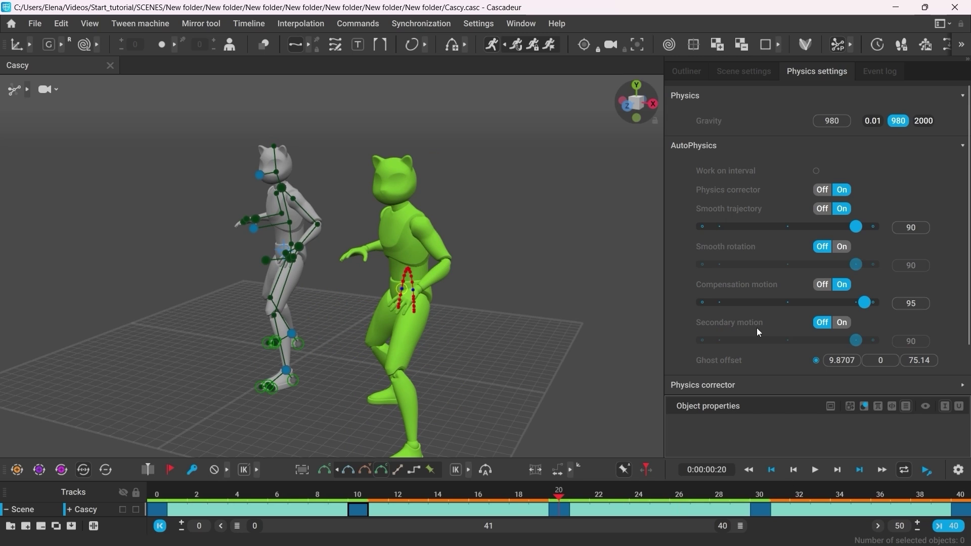
Enable AutoPhysics Secondary motion at 90, play the animation to check it, and return to frame 20
left_click(843, 322)
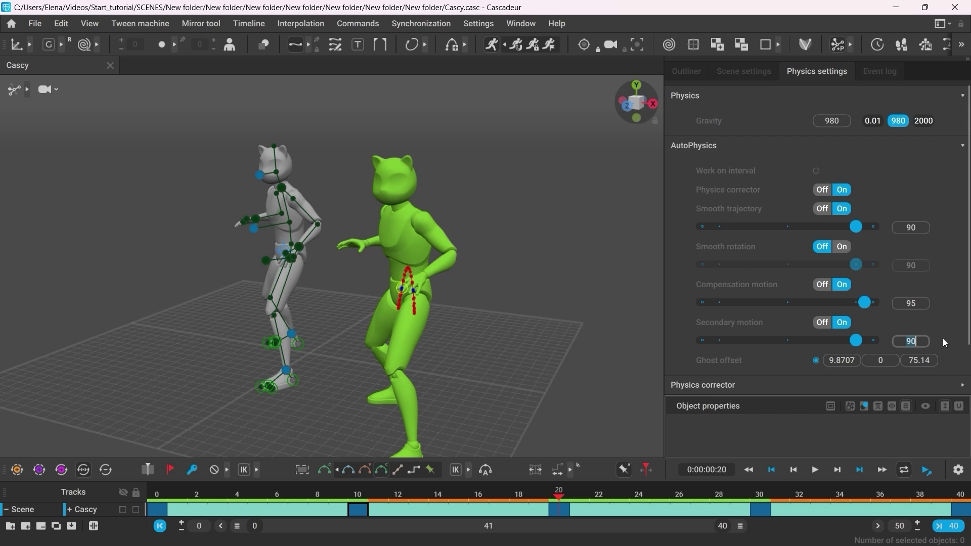
left_click_drag(418, 484, 673, 505)
left_click(815, 470)
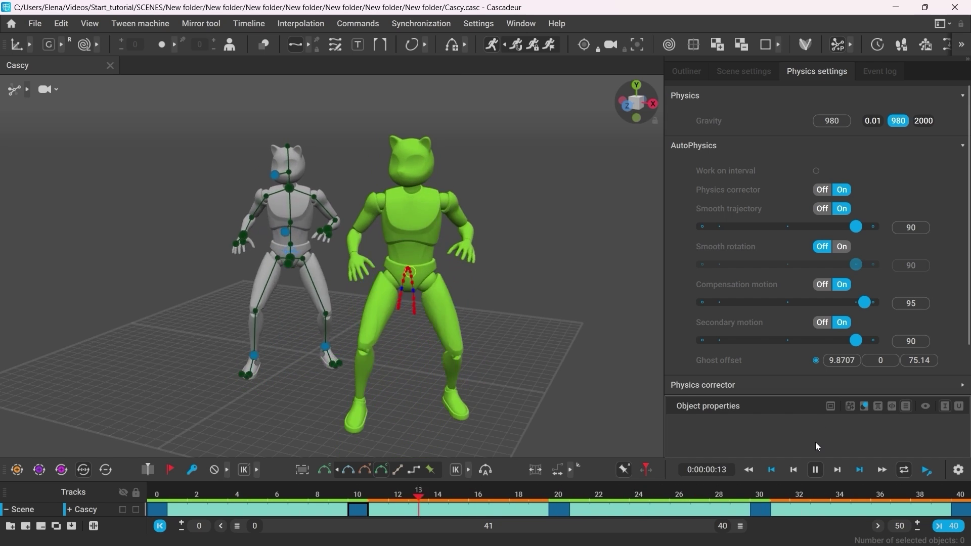
left_click(811, 471)
left_click(551, 499)
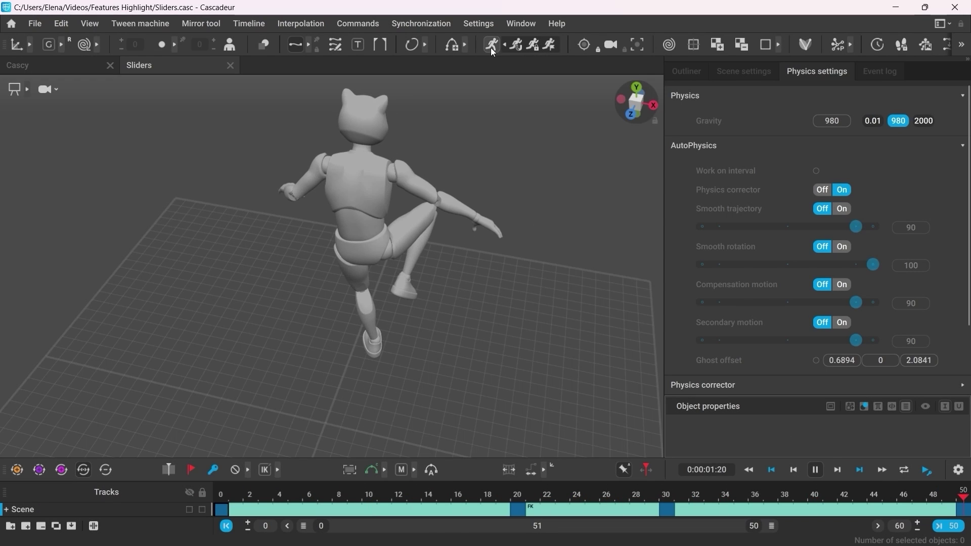
In the Sliders scene, enable Smooth rotation and scrub the early frames to compare the ghost with the character from several angles
left_click(843, 246)
mouse_move(877, 270)
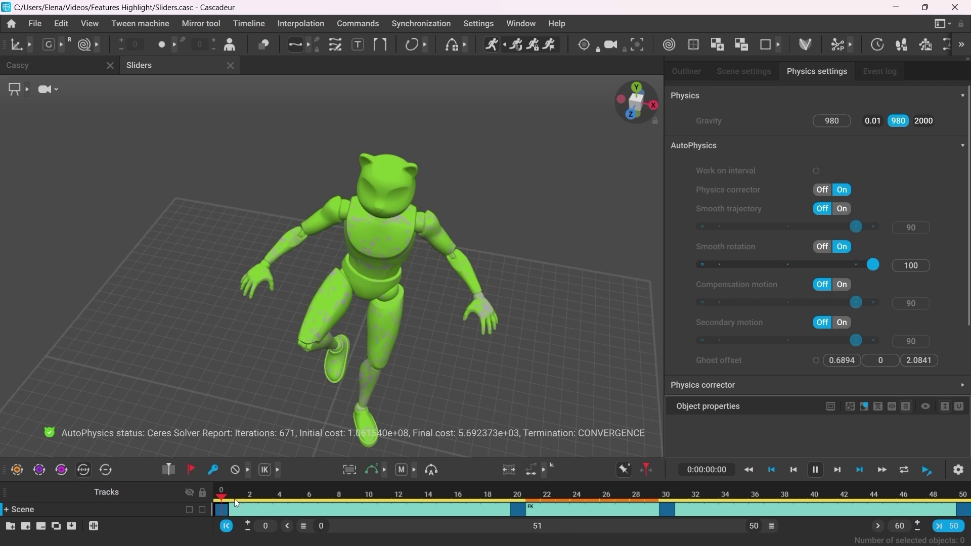
left_click_drag(236, 501, 426, 498)
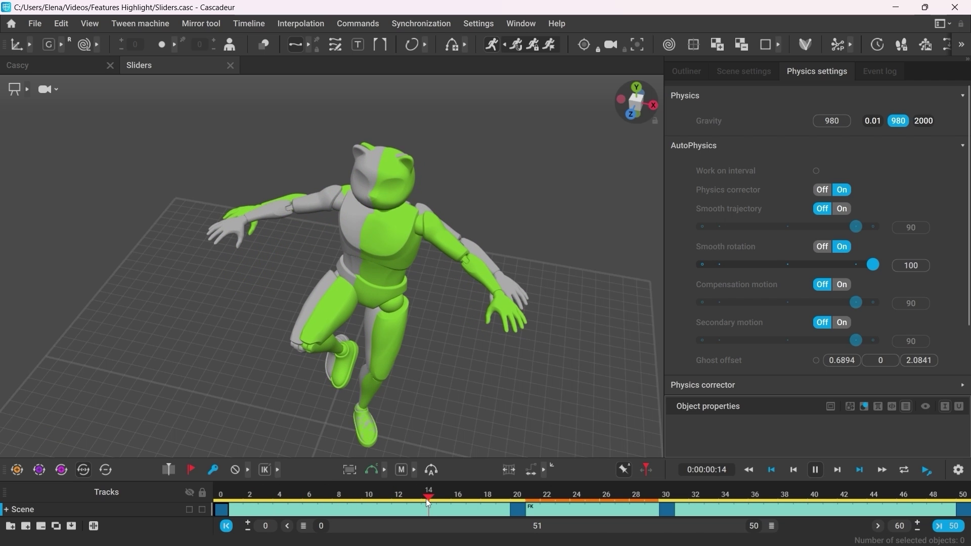
left_click_drag(308, 293, 336, 359, "alt")
scroll(336, 359, "up", 3)
left_click_drag(331, 497, 447, 500)
scroll(506, 415, "down", 3)
left_click_drag(455, 379, 367, 356, "alt")
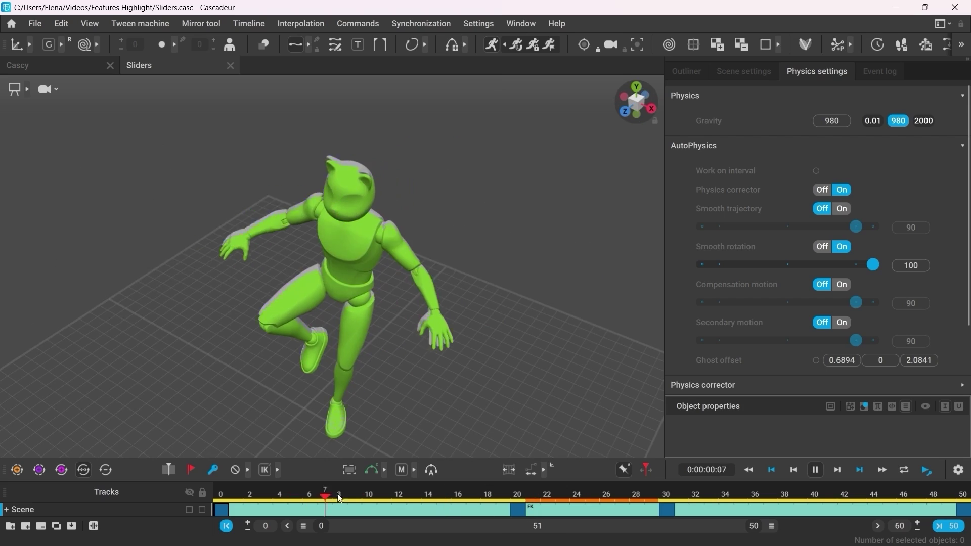
Back in the Cascy scene, play the animation to review the combined AutoPhysics effects on the ghost
left_click_drag(477, 335, 536, 327, "alt")
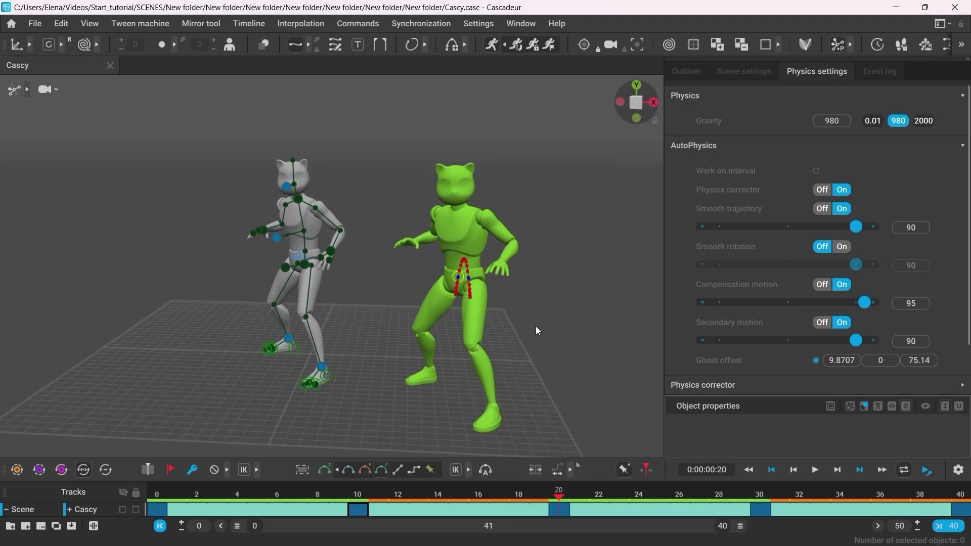
left_click(815, 469)
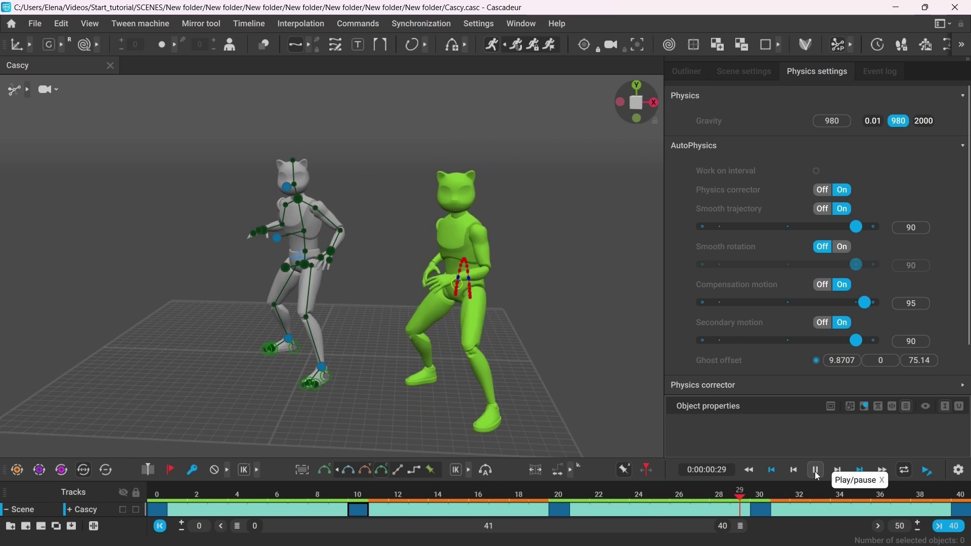
left_click(815, 470)
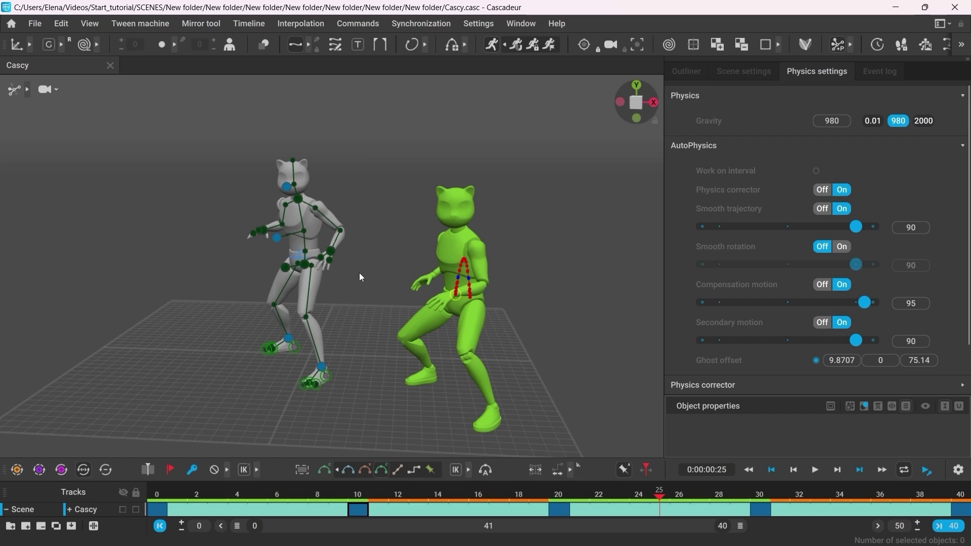
Snap the character's animation to the AutoPhysics result, turn the one-time motion settings off after the snap, and scrub back to frame 2
left_click(516, 47)
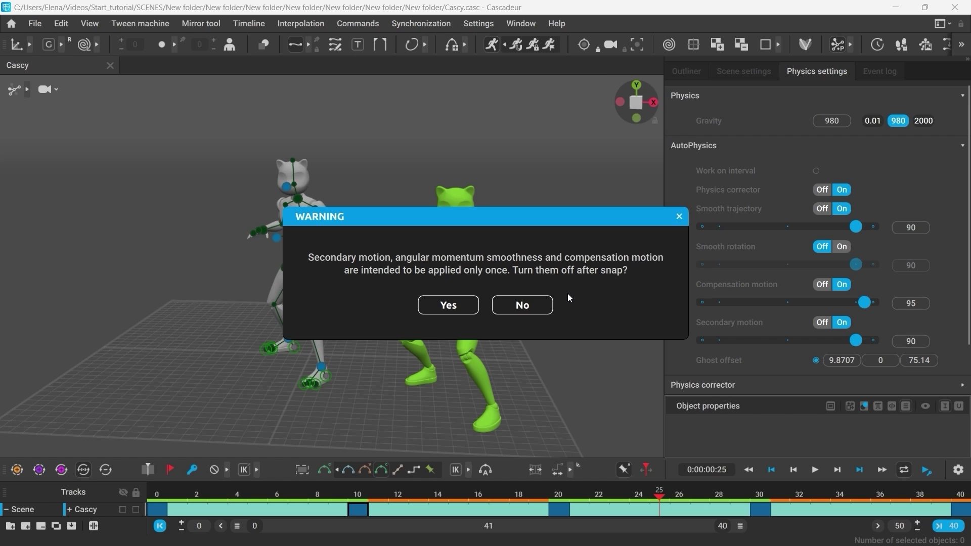
left_click(450, 311)
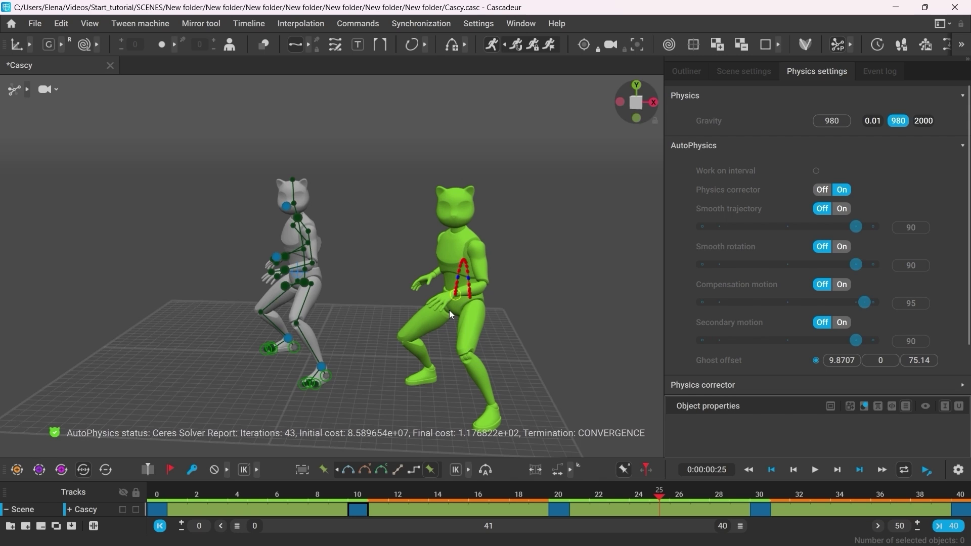
left_click_drag(228, 495, 198, 465)
Switch the viewport to View mode and play the snapped animation
mouse_move(34, 96)
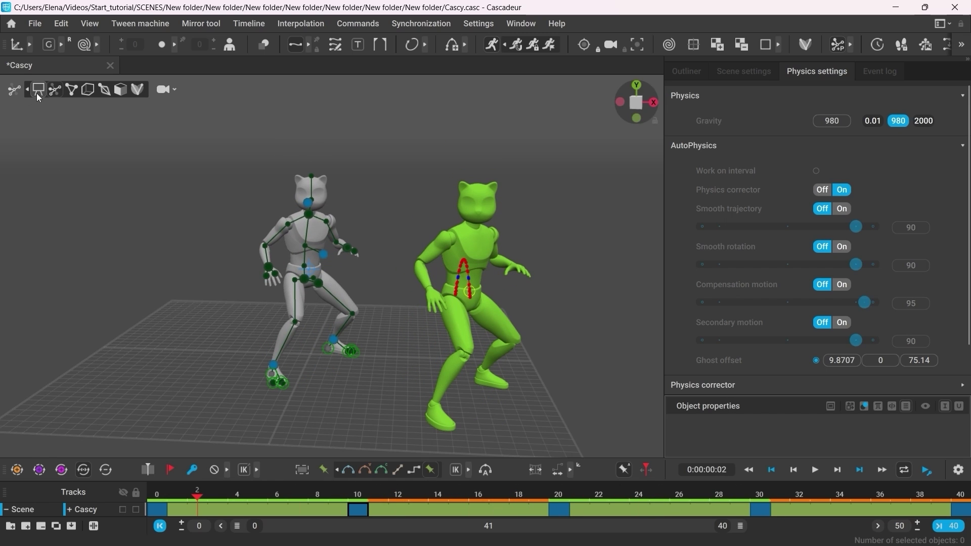
left_click(37, 94)
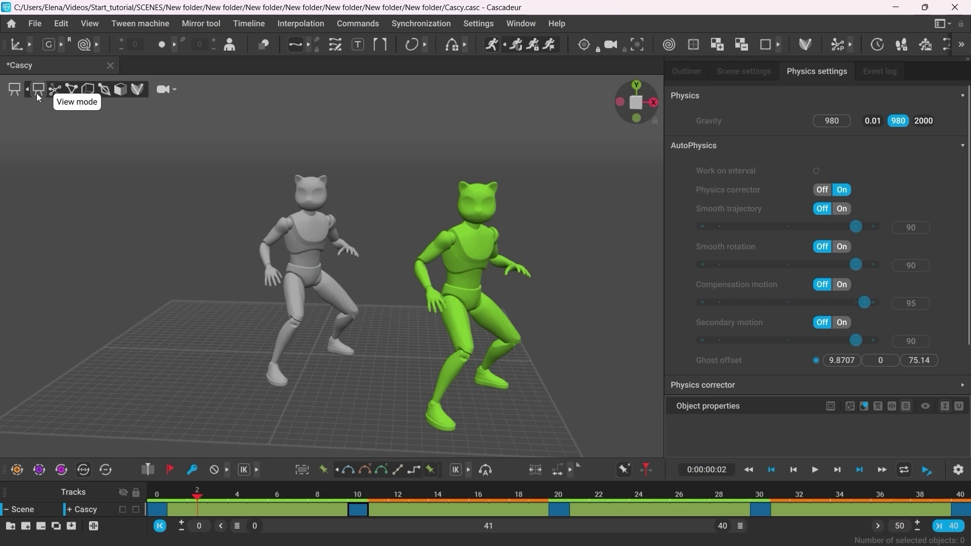
left_click(814, 471)
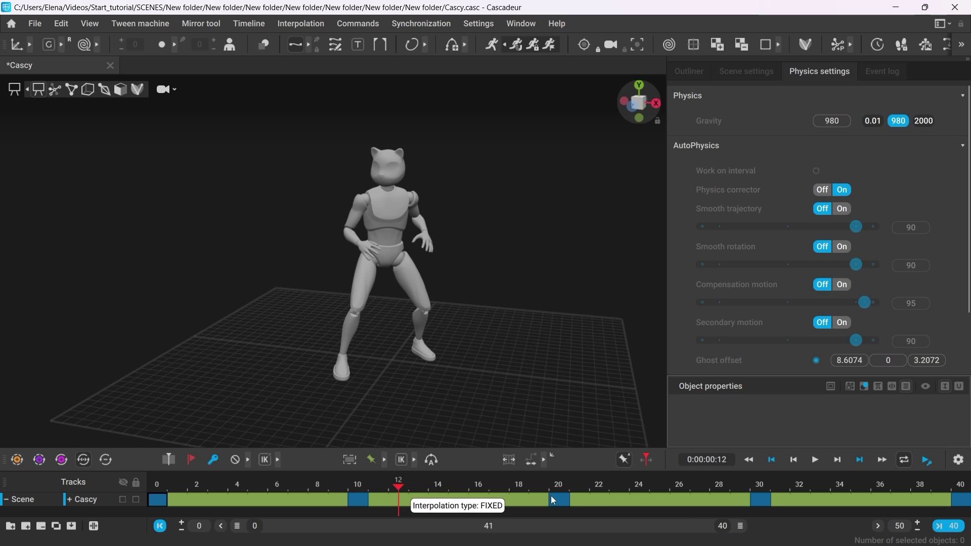
Try to move the character's right hand outward from the hip at frame 10 using the point controllers
left_click(359, 487)
left_click(55, 91)
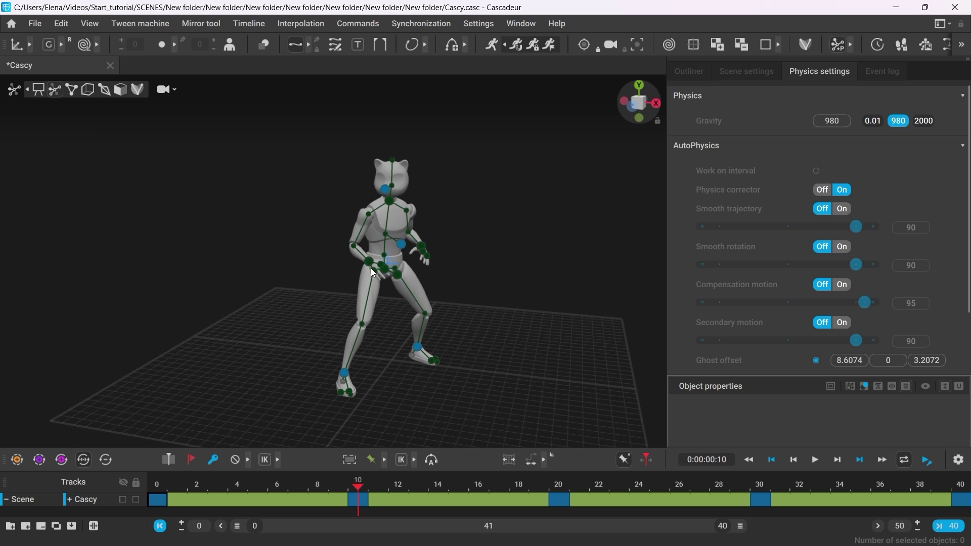
left_click(369, 263)
left_click_drag(364, 263, 319, 261)
left_click(315, 309)
mouse_move(349, 488)
left_mouse_down()
mouse_move(285, 489)
mouse_move(392, 491)
mouse_move(360, 491)
left_mouse_up()
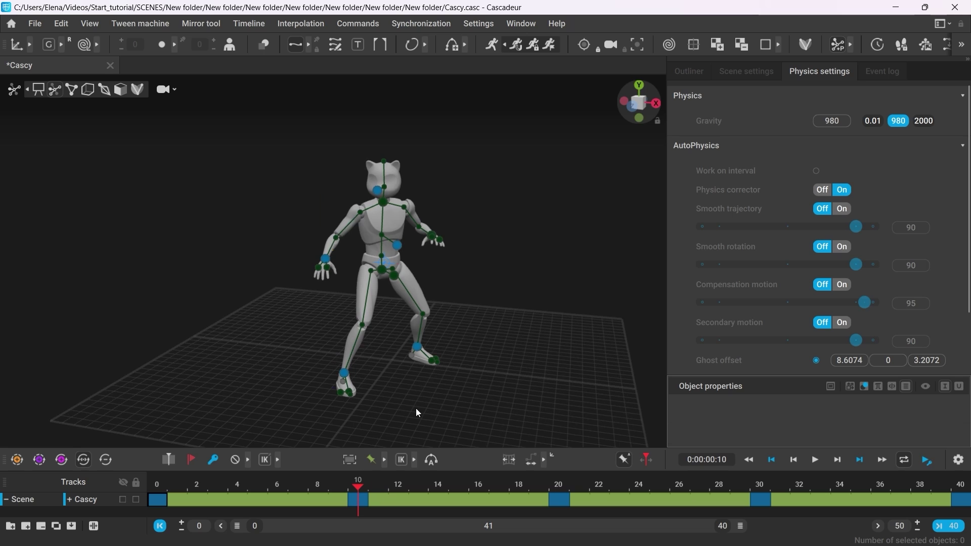
Undo the right hand's move at frame 10
key("ctrl+z")
key("ctrl+z")
key("ctrl+z")
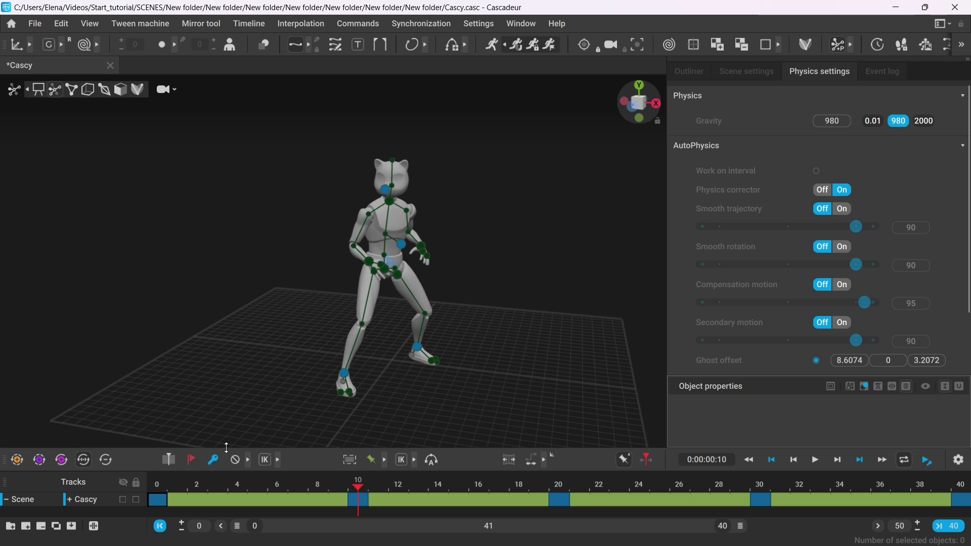
Apply animation unbaking to the whole interval from frame 0 to 40 and return to frame 0
left_click_drag(159, 497, 961, 499)
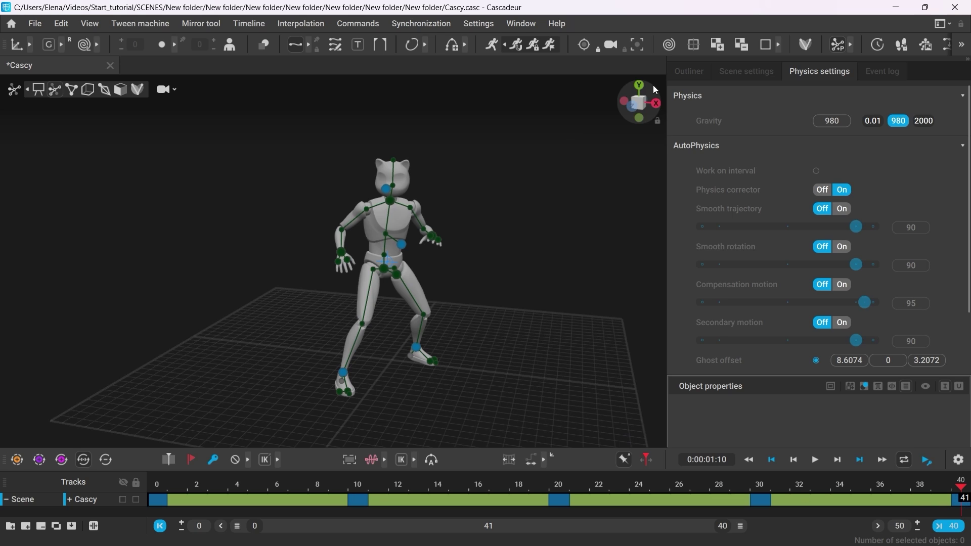
scroll(903, 48, "down", 1)
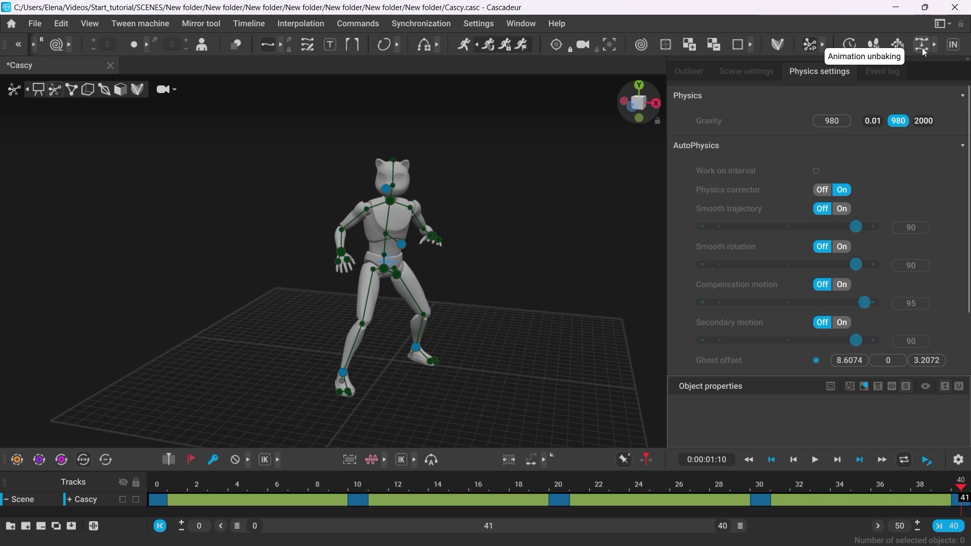
left_click(922, 45)
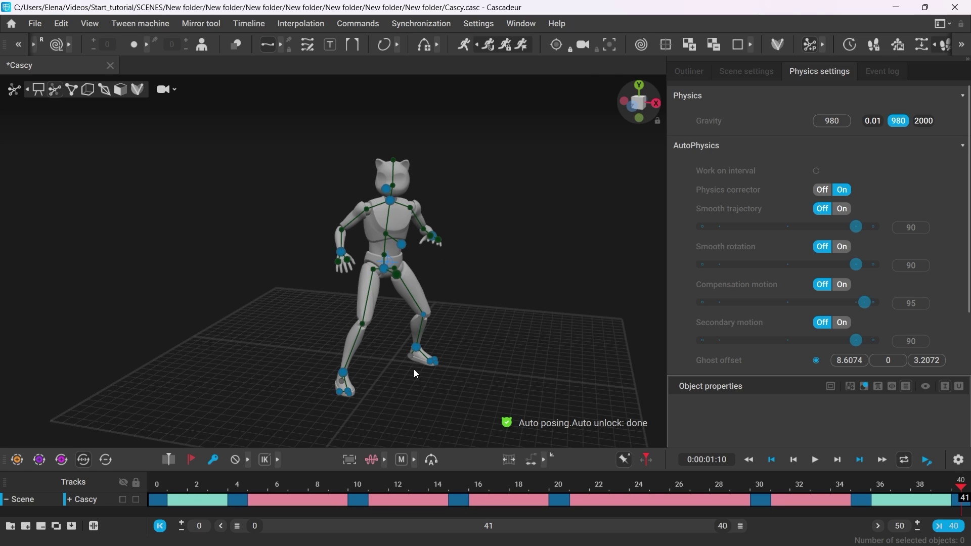
mouse_move(160, 486)
left_mouse_down()
mouse_move(961, 492)
mouse_move(165, 497)
left_mouse_up()
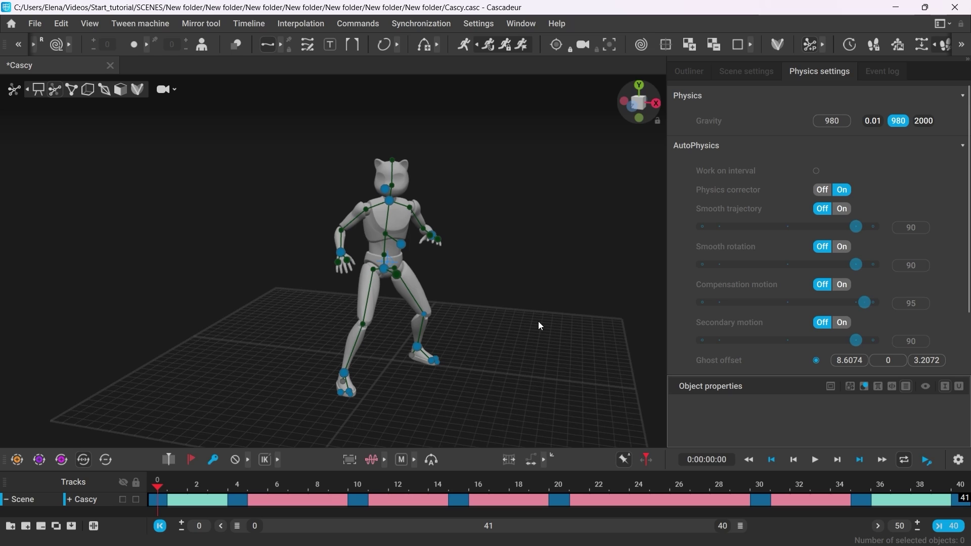
key("t")
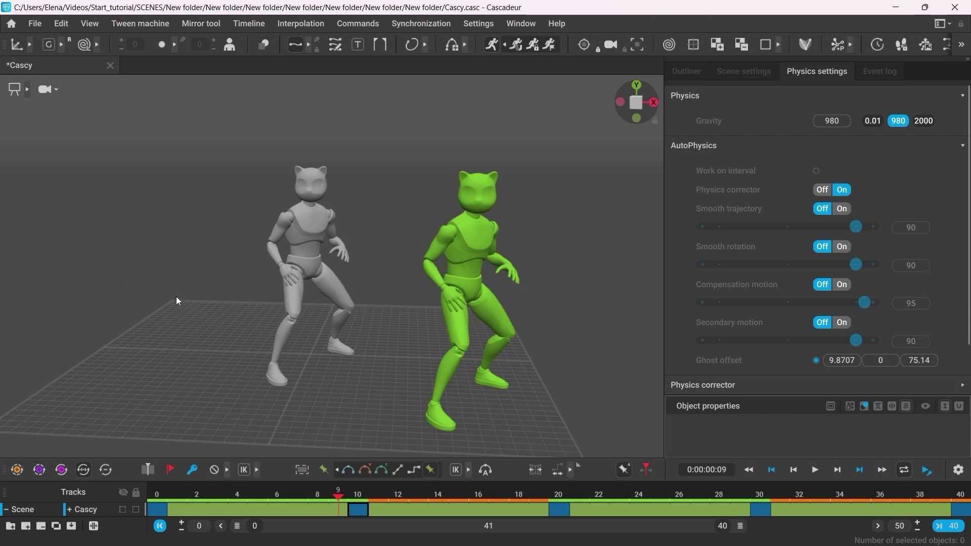
left_click(32, 25)
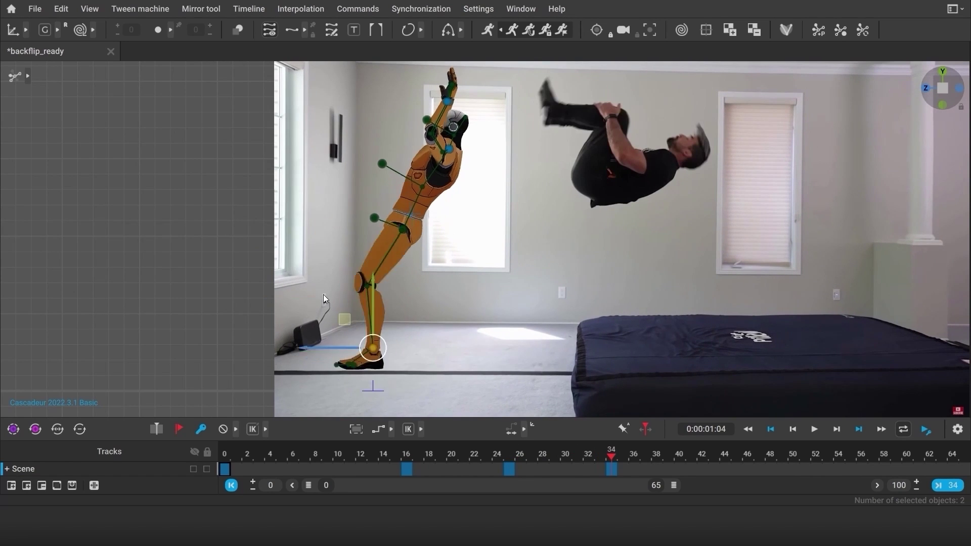
In the backflip scene, raise the character's body at frame 34, then rotate and repose its body and limbs at frame 43 following the reference video
left_click_drag(406, 232, 412, 113)
left_click_drag(612, 458, 714, 458)
left_click_drag(450, 151, 302, 204)
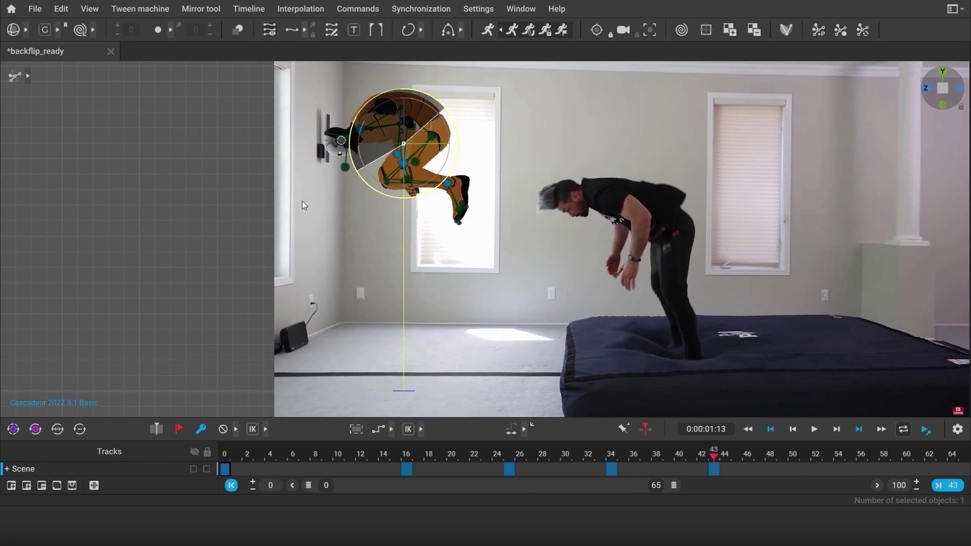
left_click_drag(456, 197, 433, 226)
left_click_drag(400, 162, 372, 231)
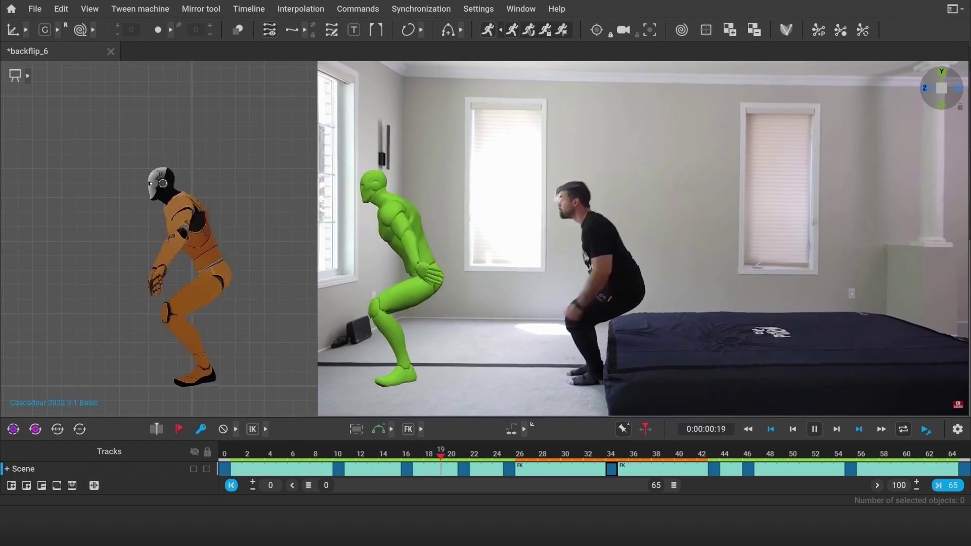